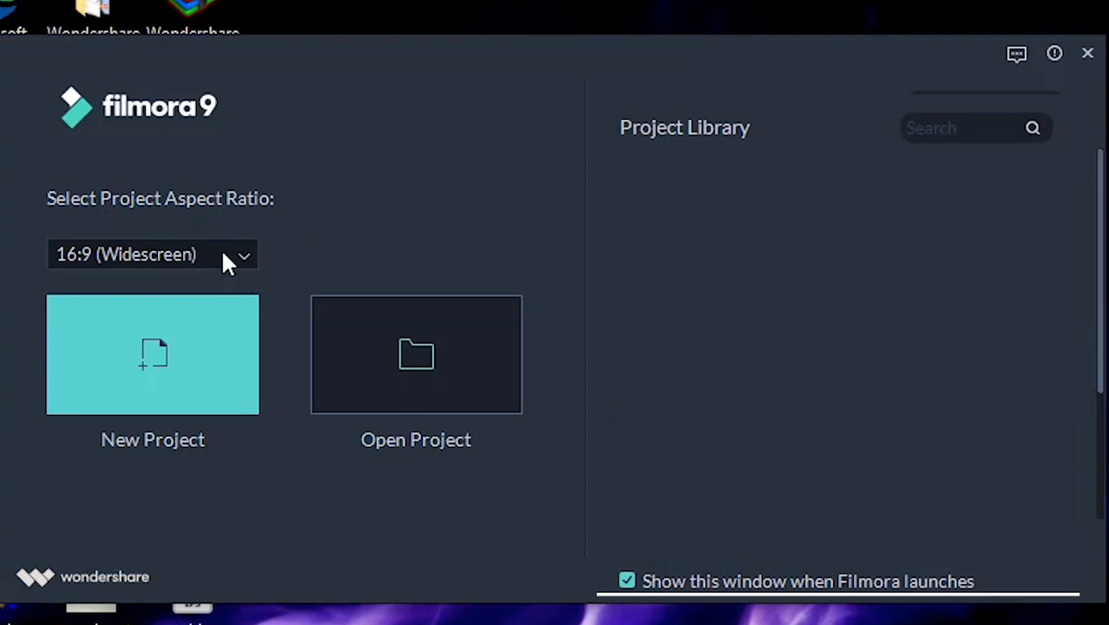
# Step: Create a new project with the 16:9 (Widescreen) aspect ratio
pyautogui.click(244, 257)
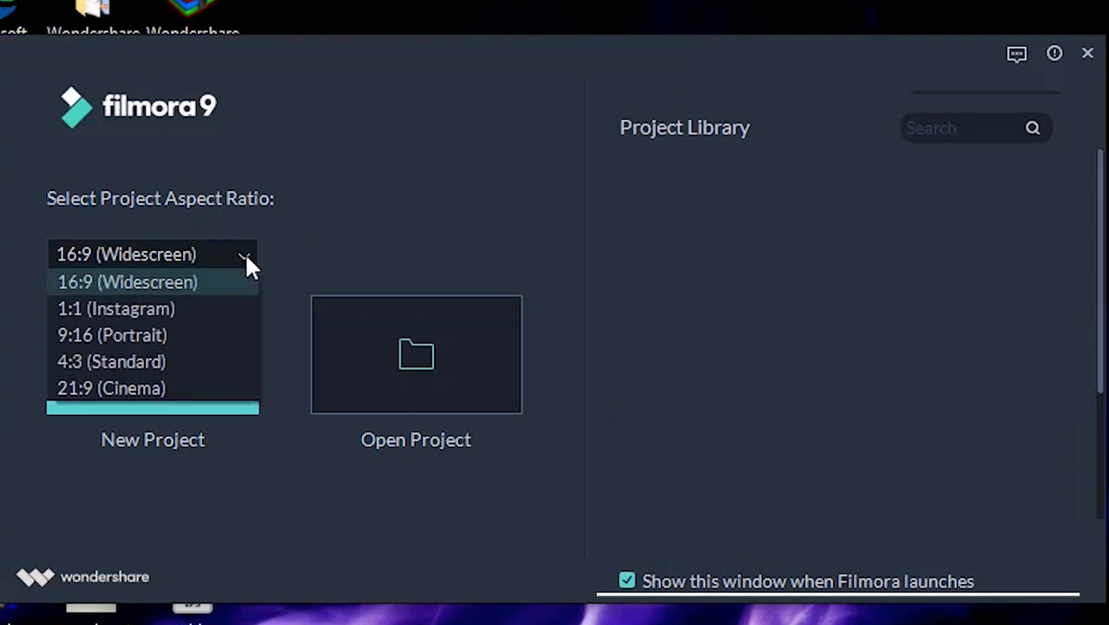
pyautogui.click(107, 282)
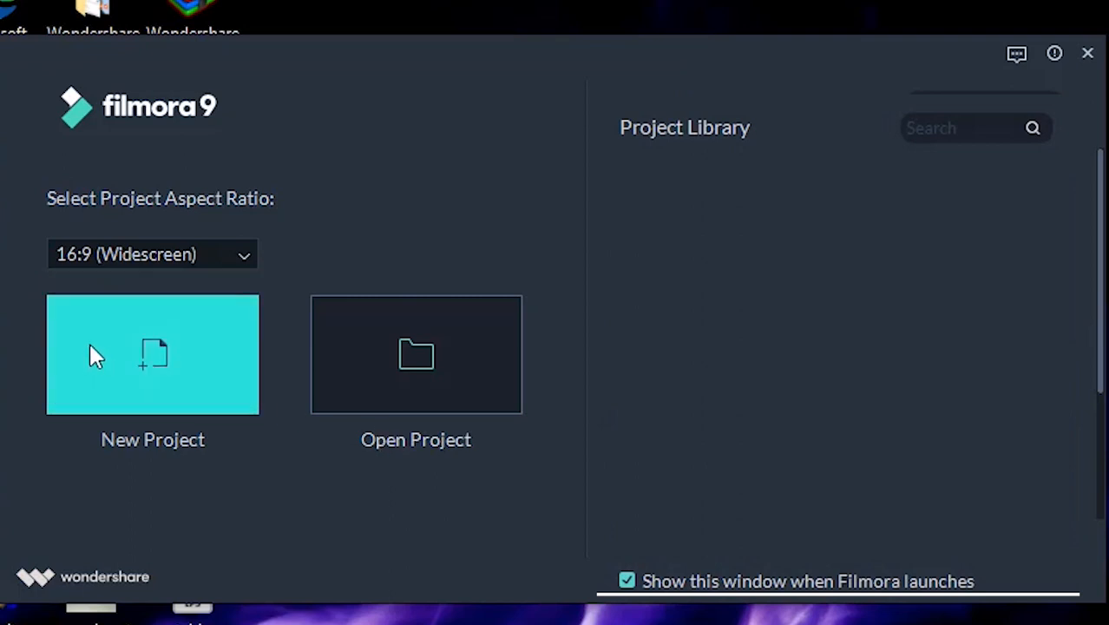
pyautogui.click(120, 357)
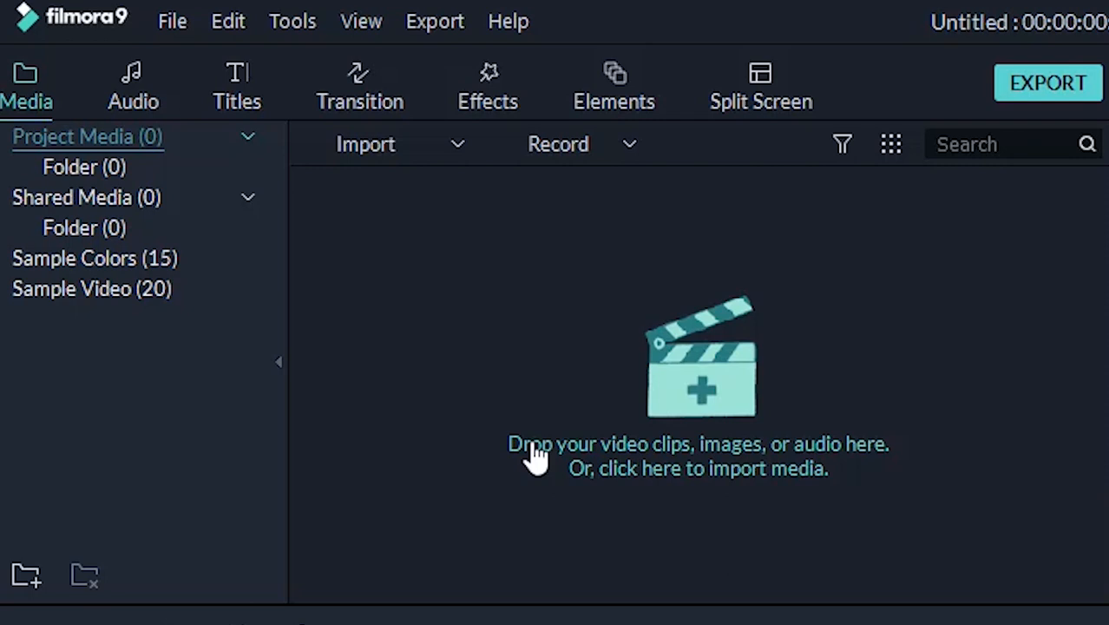
# Step: Browse the included audio tracks and the title templates down to the end of the title collection
pyautogui.click(133, 86)
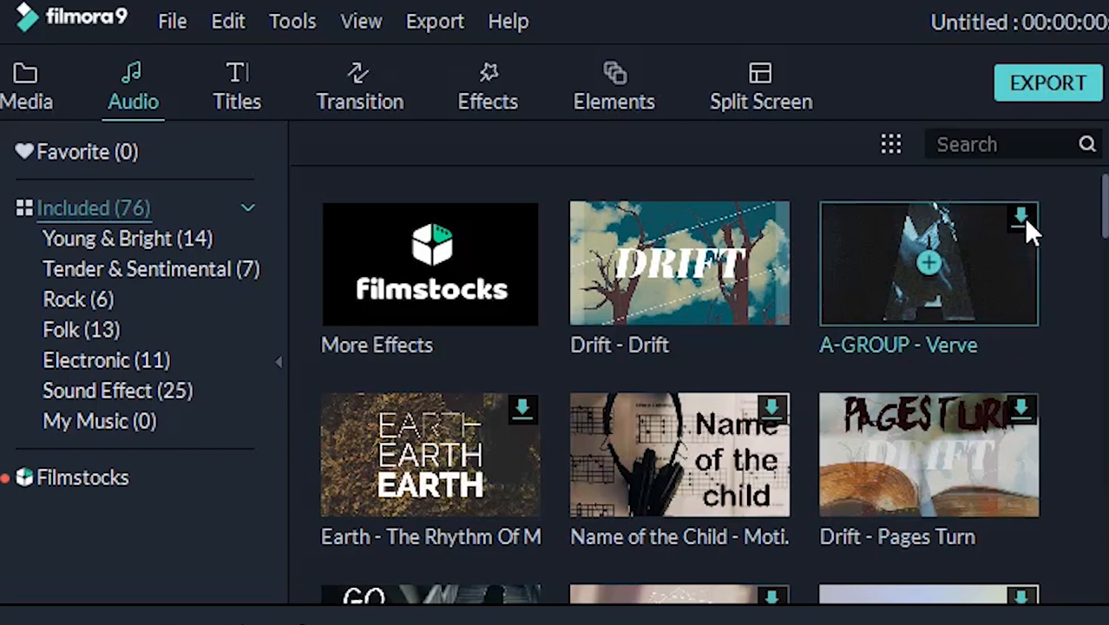
pyautogui.click(254, 110)
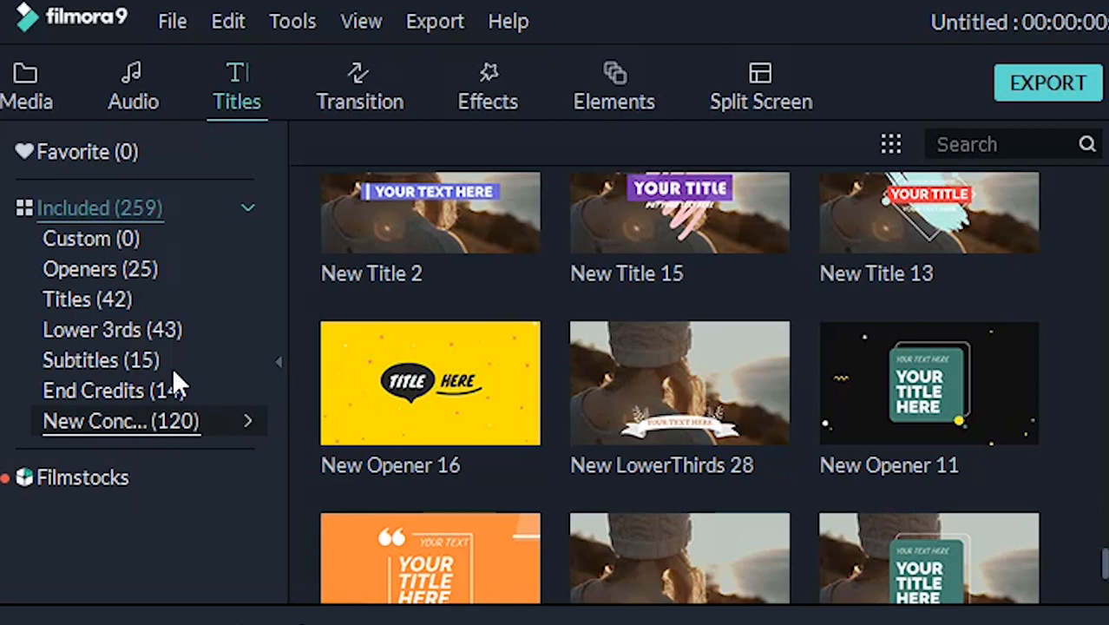
pyautogui.scroll(-5, 694, 330)
pyautogui.scroll(-10, 690, 307)
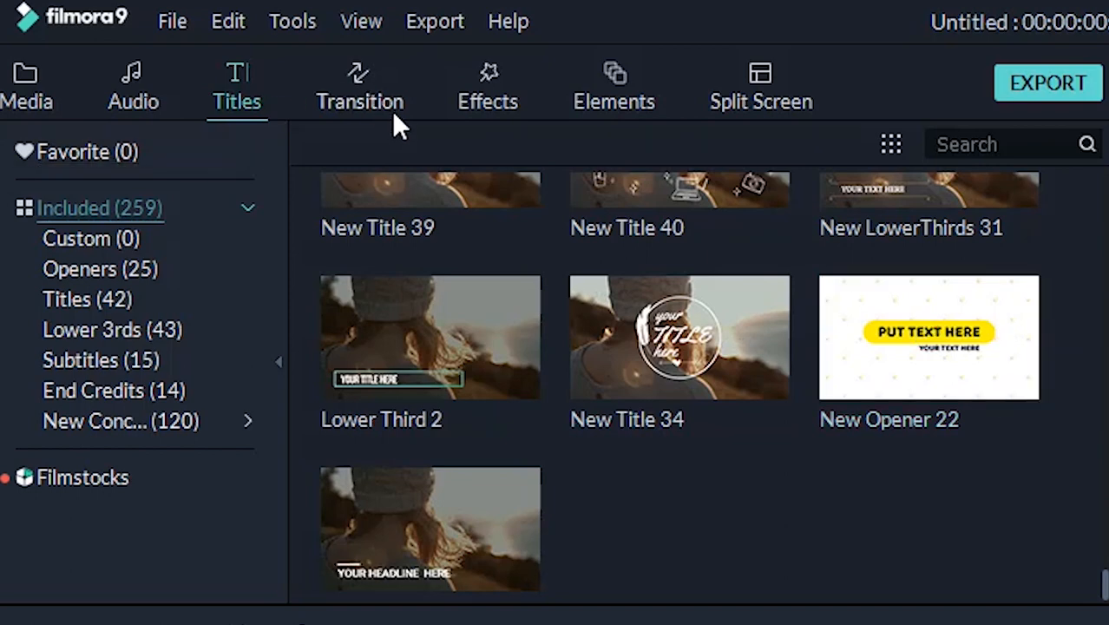
# Step: Look through the included transitions and the included effects
pyautogui.click(358, 96)
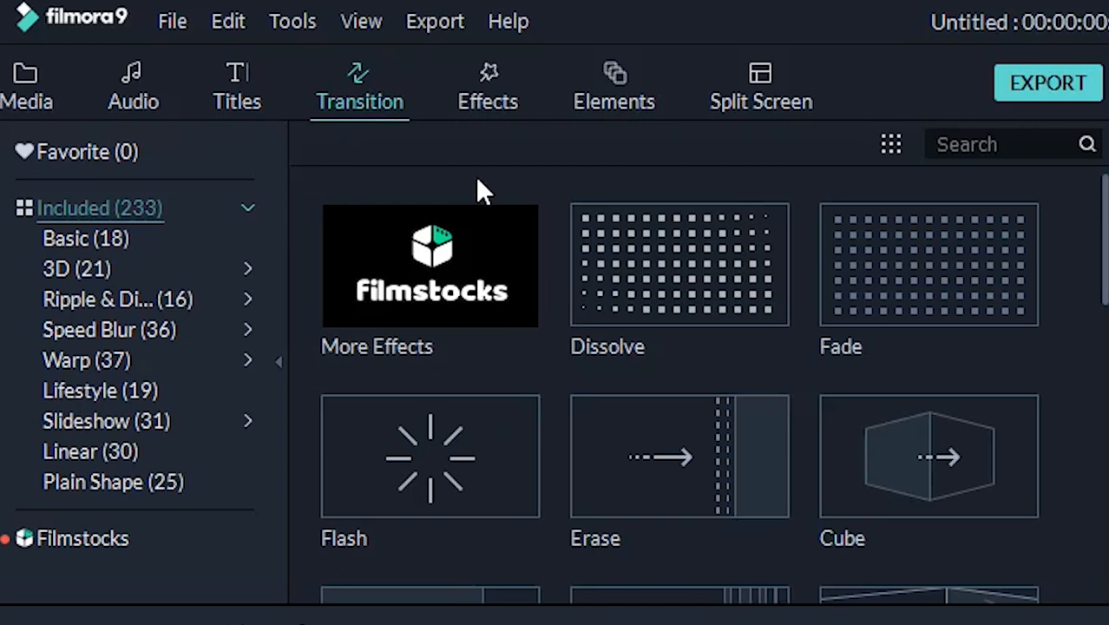
pyautogui.scroll(-15, 903, 314)
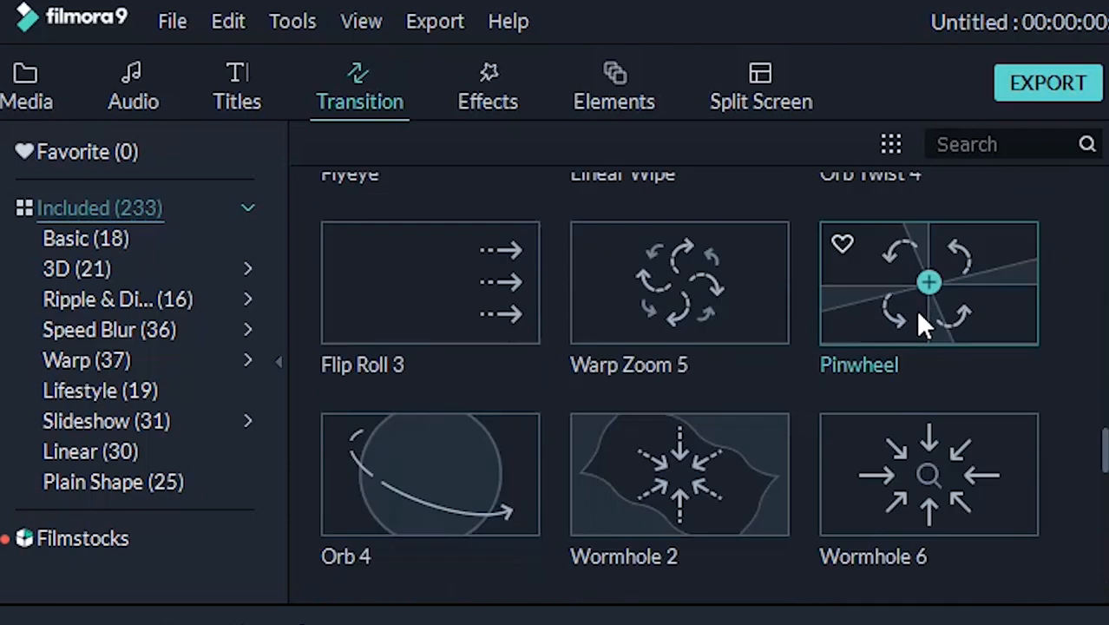
pyautogui.scroll(-20, 922, 312)
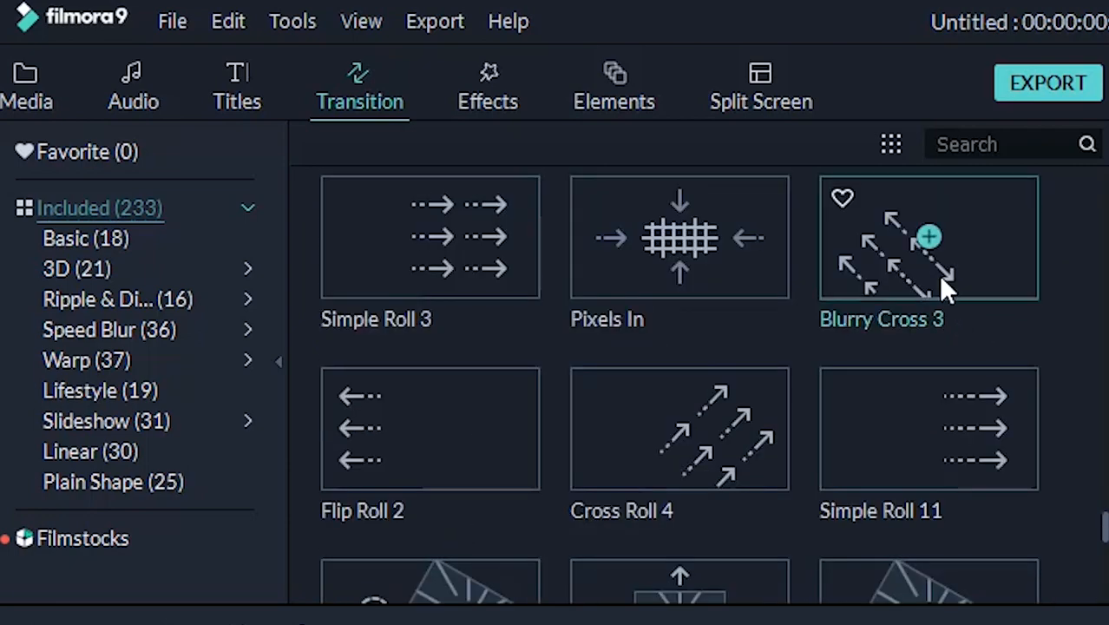
pyautogui.click(527, 108)
pyautogui.scroll(-5, 1084, 347)
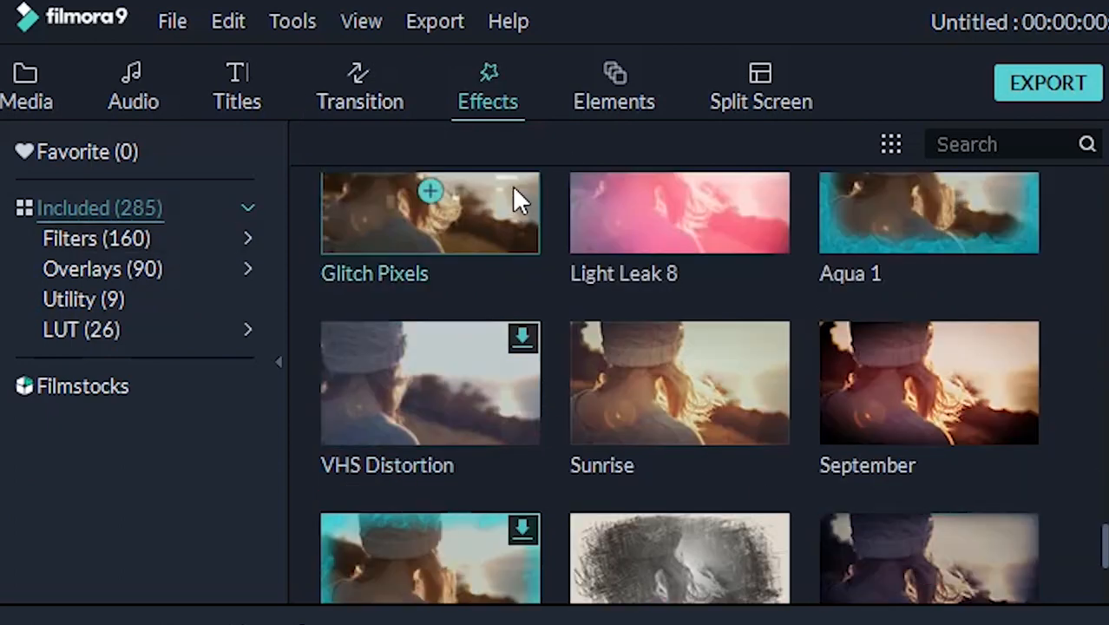
# Step: Browse the included elements, from emojis and motion shapes to hand-drawn graphics, through to the end of the collection
pyautogui.click(614, 102)
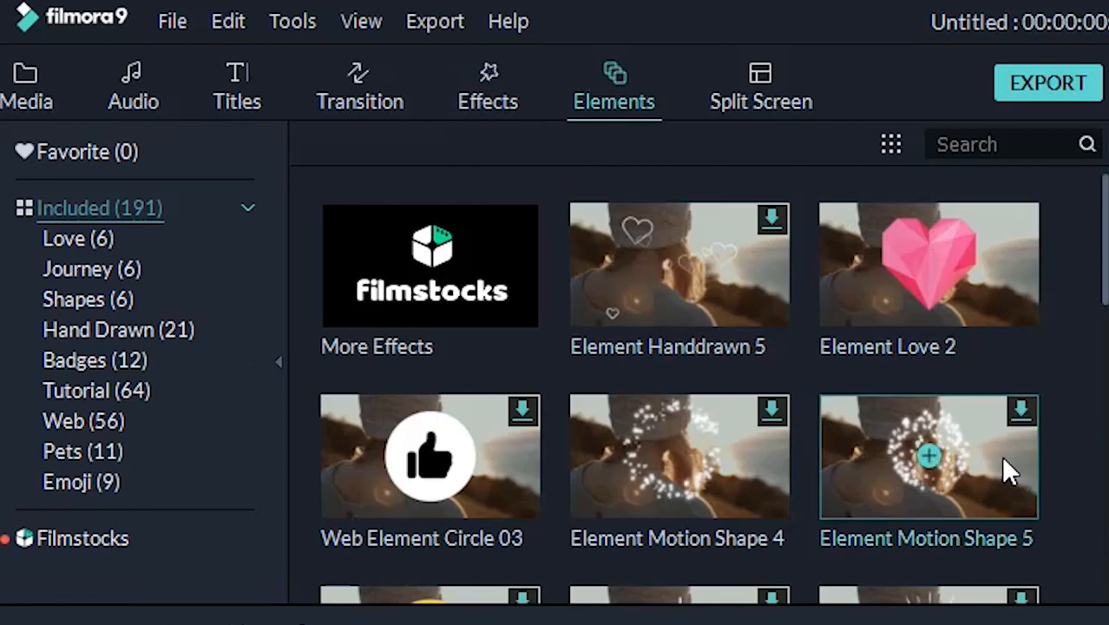
pyautogui.scroll(-5, 1001, 462)
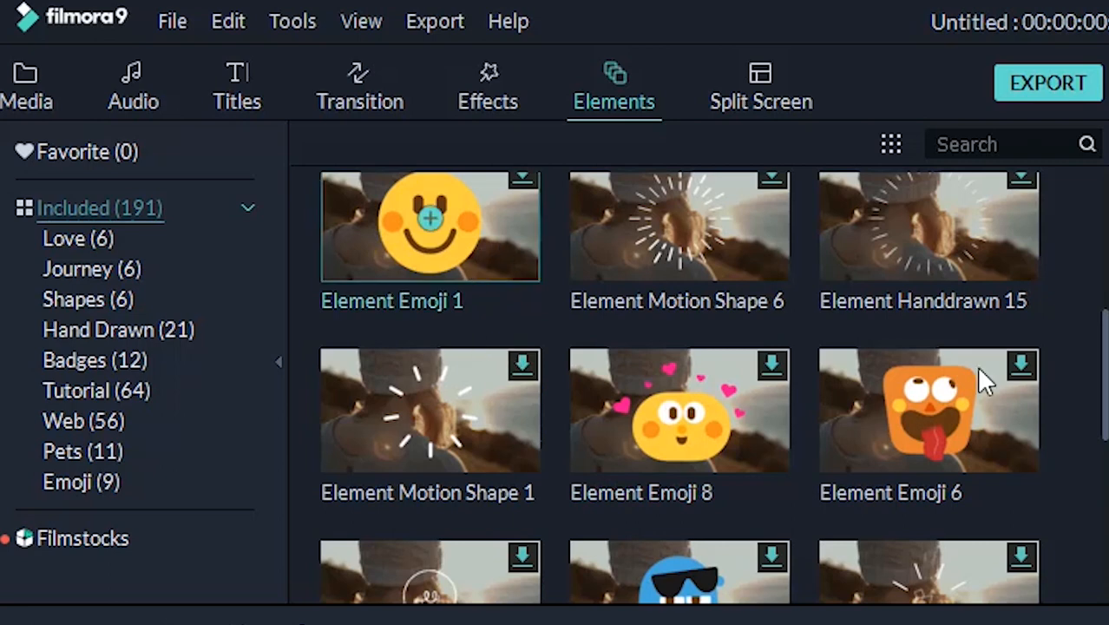
pyautogui.scroll(-5, 1078, 464)
pyautogui.scroll(-1, 1079, 466)
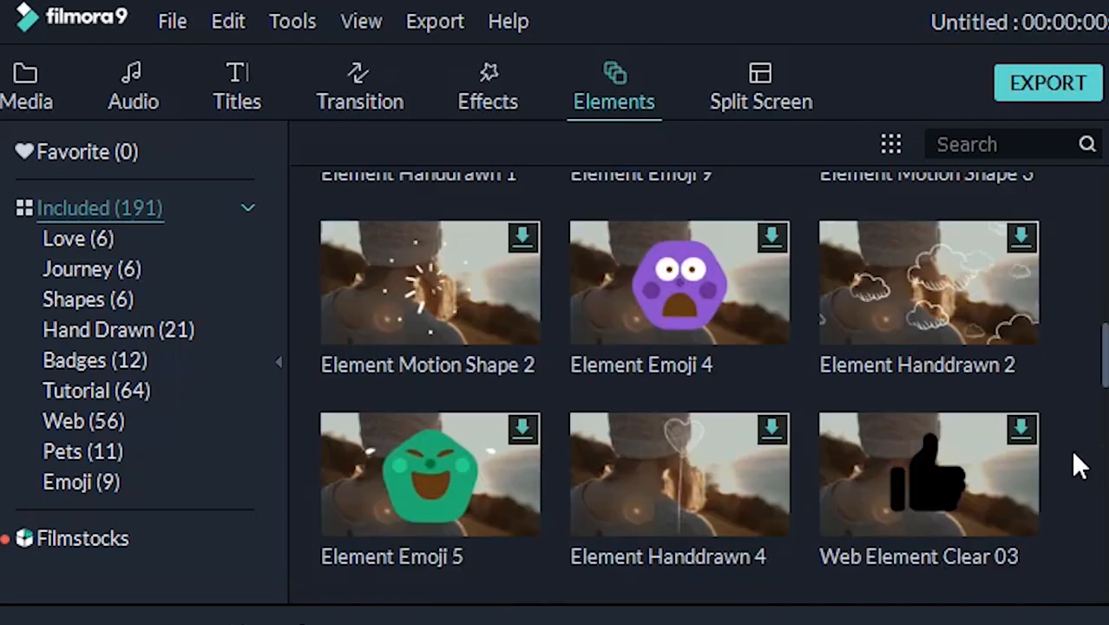
pyautogui.scroll(-10, 1017, 498)
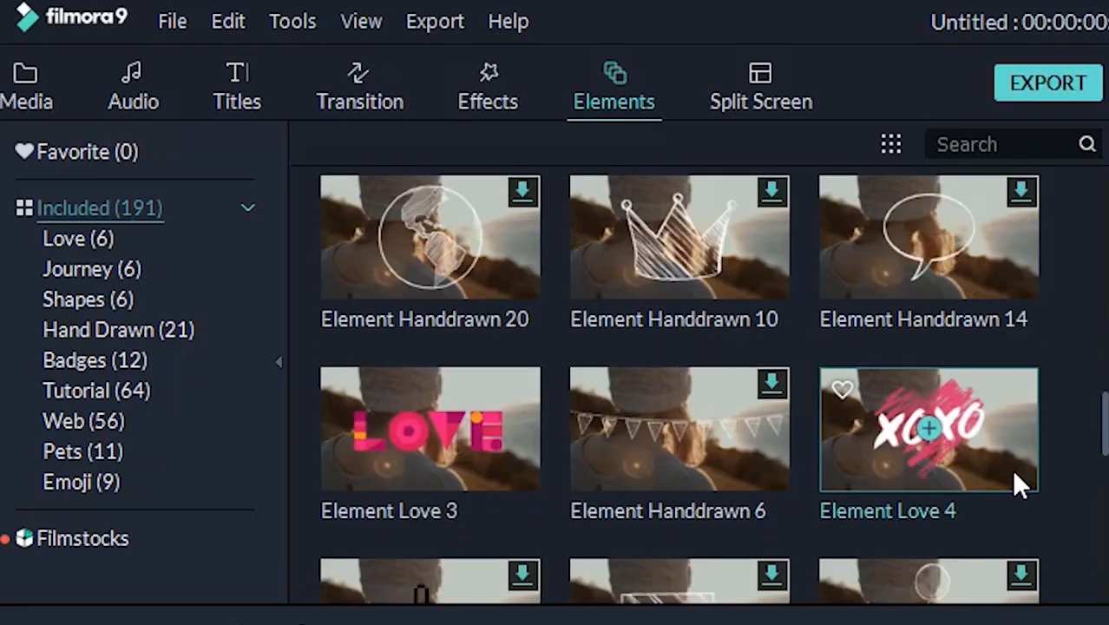
pyautogui.scroll(-5, 1015, 470)
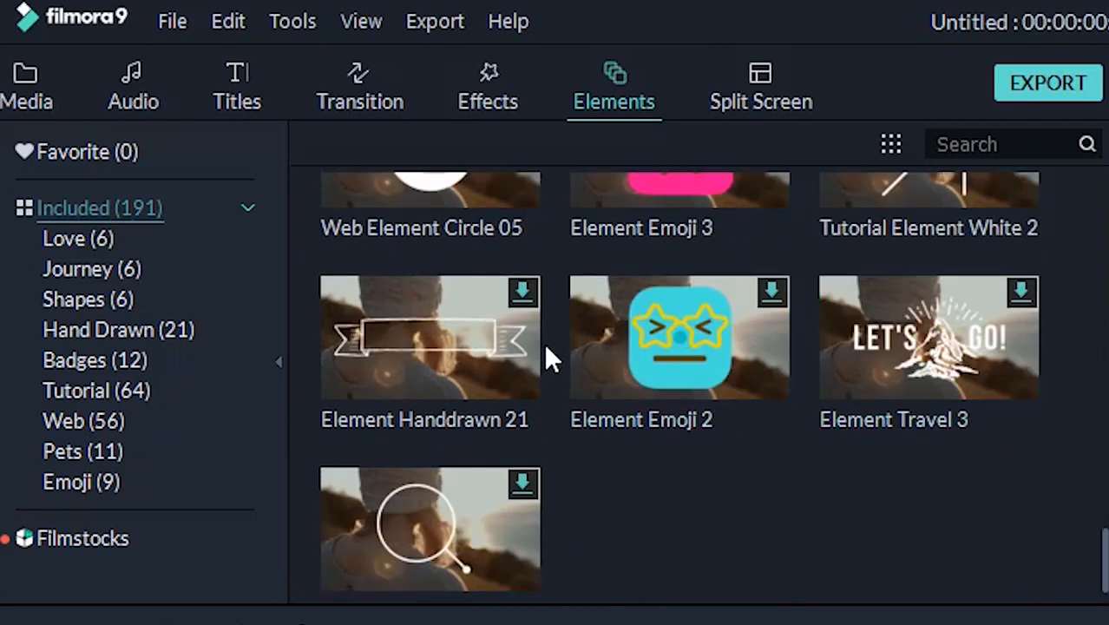
# Step: Examine the included split-screen layouts through to the end of the collection
pyautogui.click(771, 100)
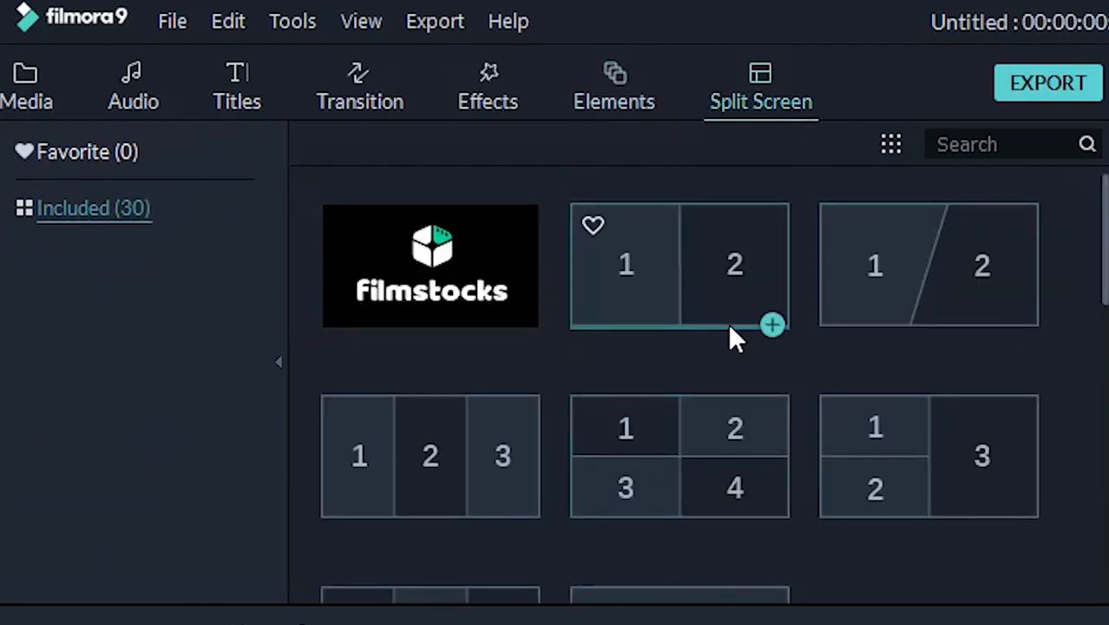
pyautogui.scroll(-5, 984, 446)
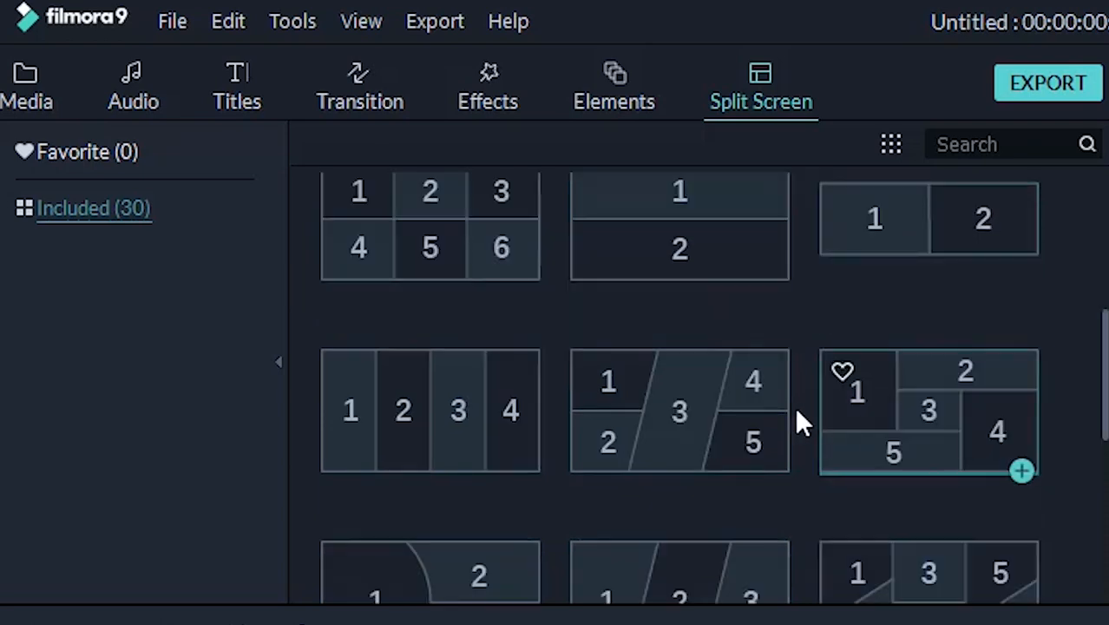
pyautogui.scroll(-4, 1032, 460)
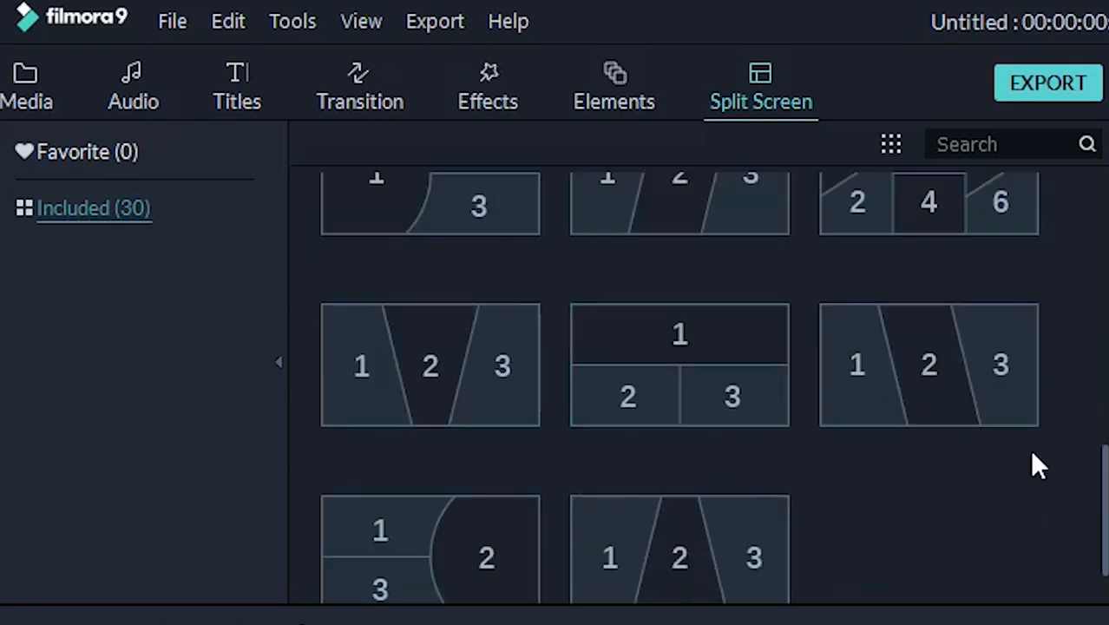
pyautogui.scroll(-4, 1032, 453)
pyautogui.scroll(-3, 1032, 453)
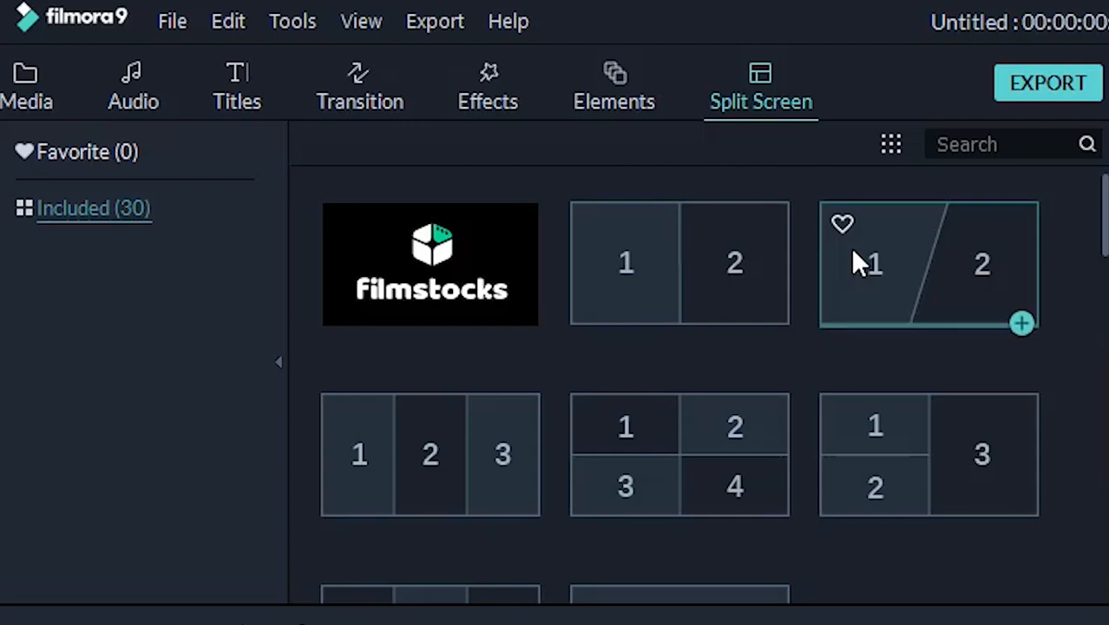
pyautogui.scroll(-10, 888, 298)
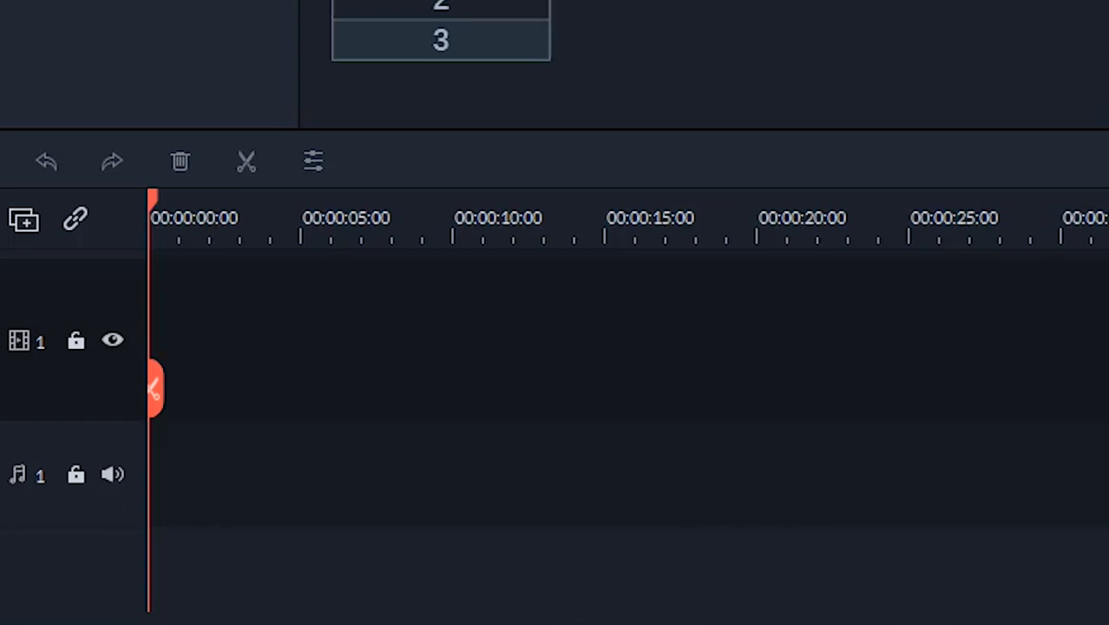
# Step: Stretch the timeline ruler to a frame-level scale with labels every five frames, and try the video track's visibility toggle
pyautogui.moveTo(1107, 234)
pyautogui.mouseDown()
pyautogui.moveTo(987, 262)
pyautogui.moveTo(535, 258)
pyautogui.moveTo(357, 272)
pyautogui.moveTo(567, 226)
pyautogui.moveTo(986, 208)
pyautogui.moveTo(1108, 216)
pyautogui.mouseUp()
pyautogui.moveTo(955, 210); pyautogui.dragTo(1108, 214)
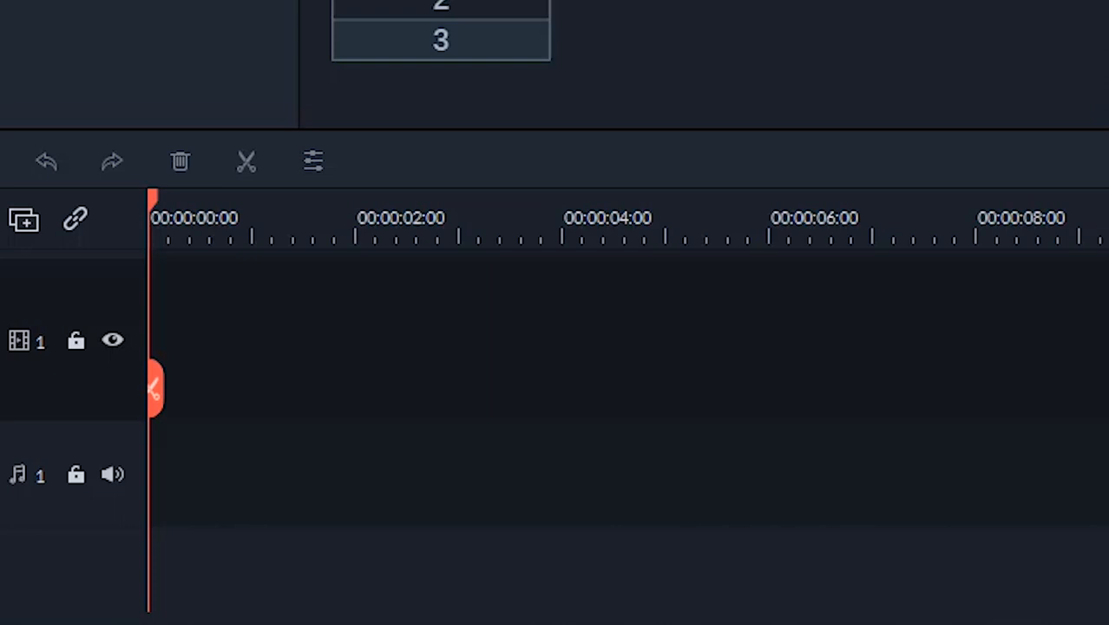
pyautogui.moveTo(383, 230); pyautogui.dragTo(1071, 262)
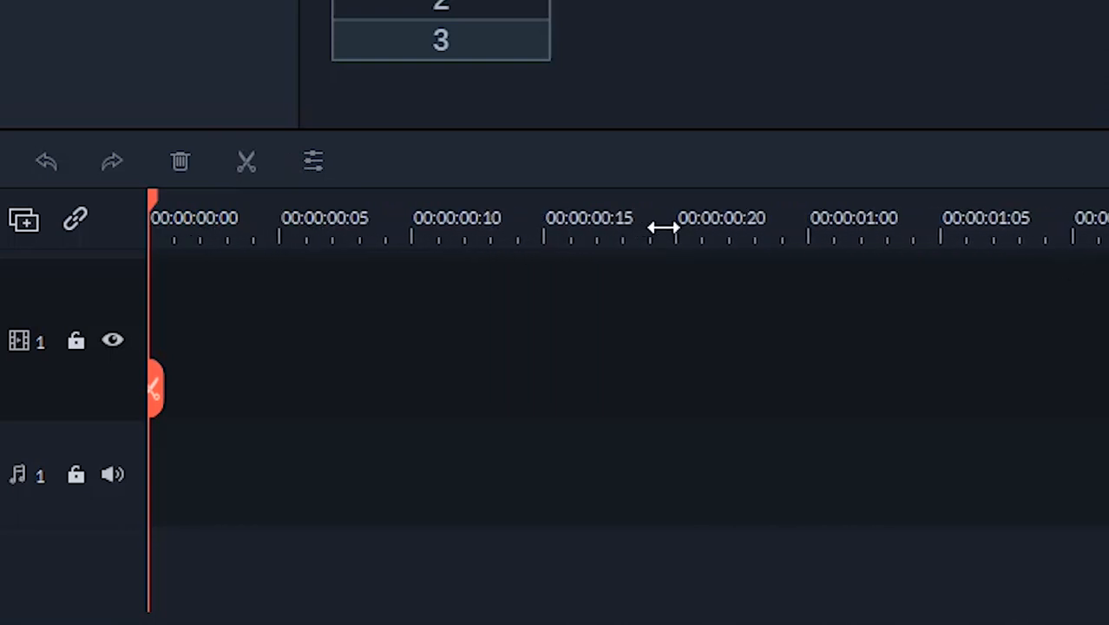
pyautogui.moveTo(712, 227); pyautogui.dragTo(1102, 217)
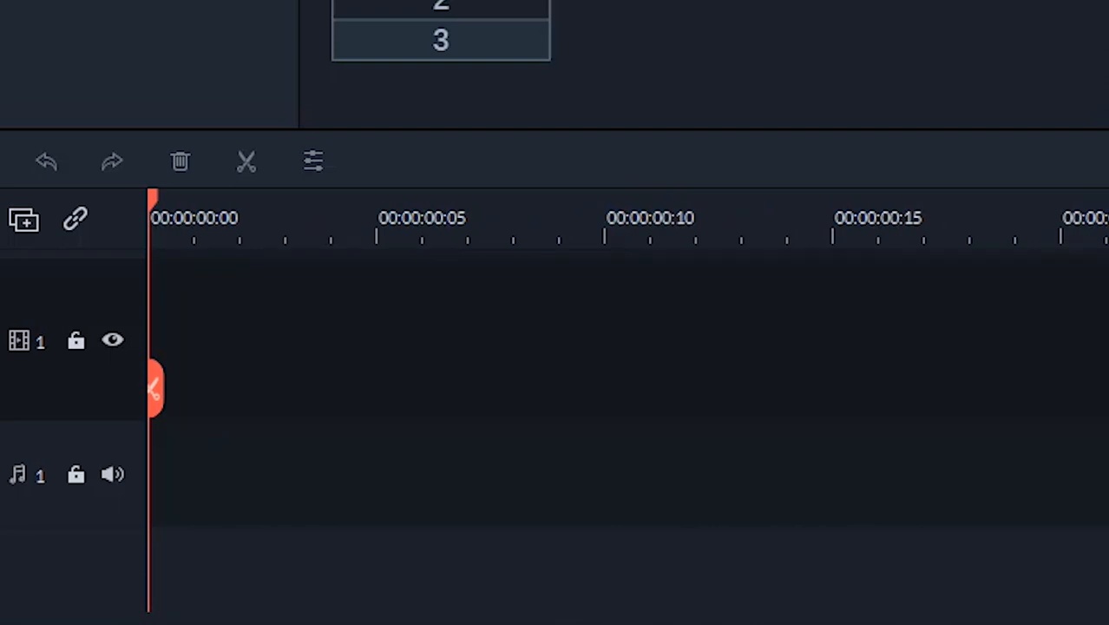
pyautogui.click(116, 340)
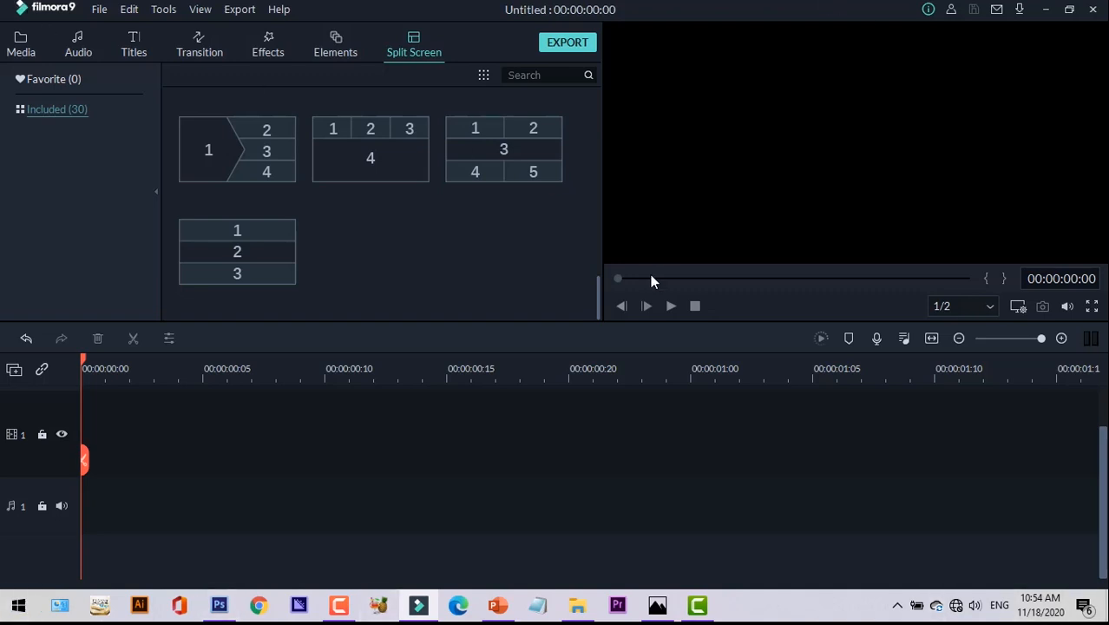
# Step: Import the "[No Copyright Stock Footage] – Night Sky Free Footage" video from File Explorer's Free Stock Videos folder on drive E: into the project media
pyautogui.click(27, 44)
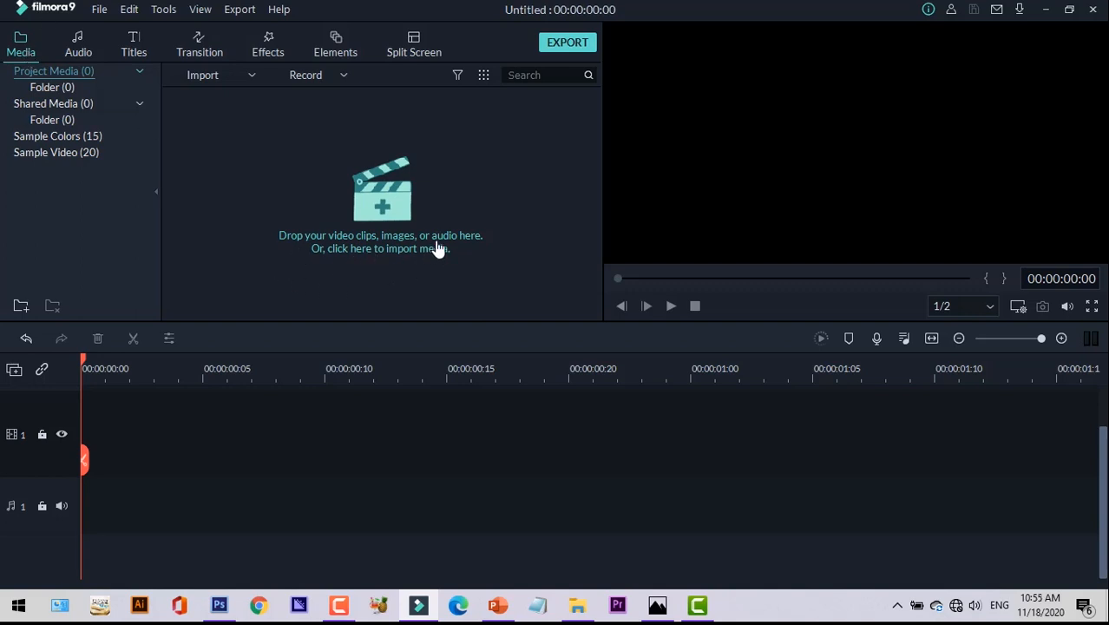
pyautogui.click(578, 605)
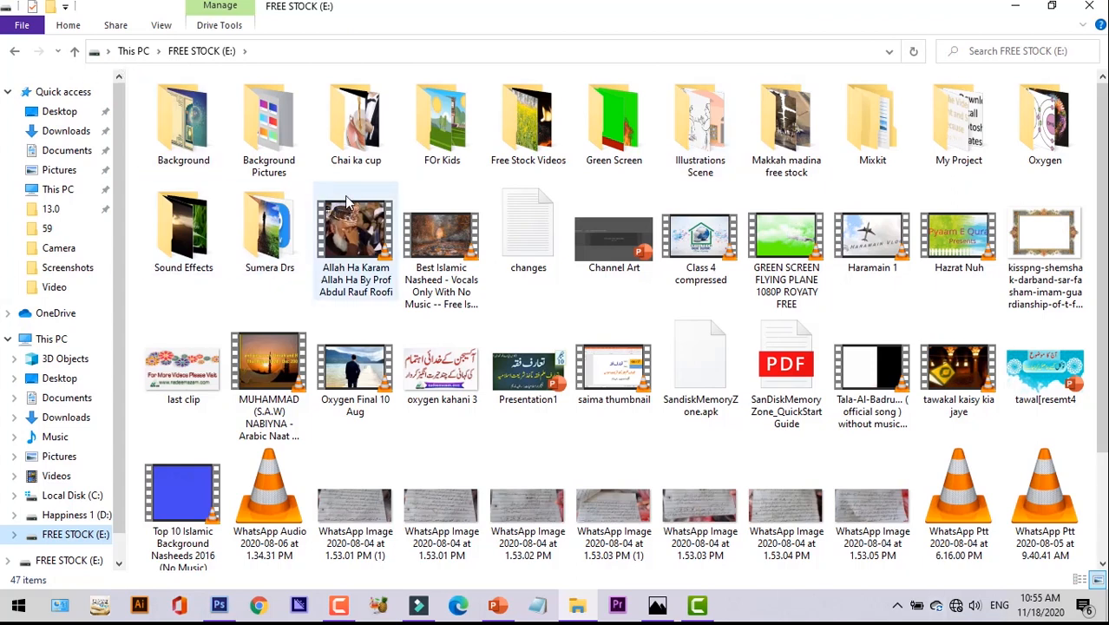
pyautogui.click(535, 127)
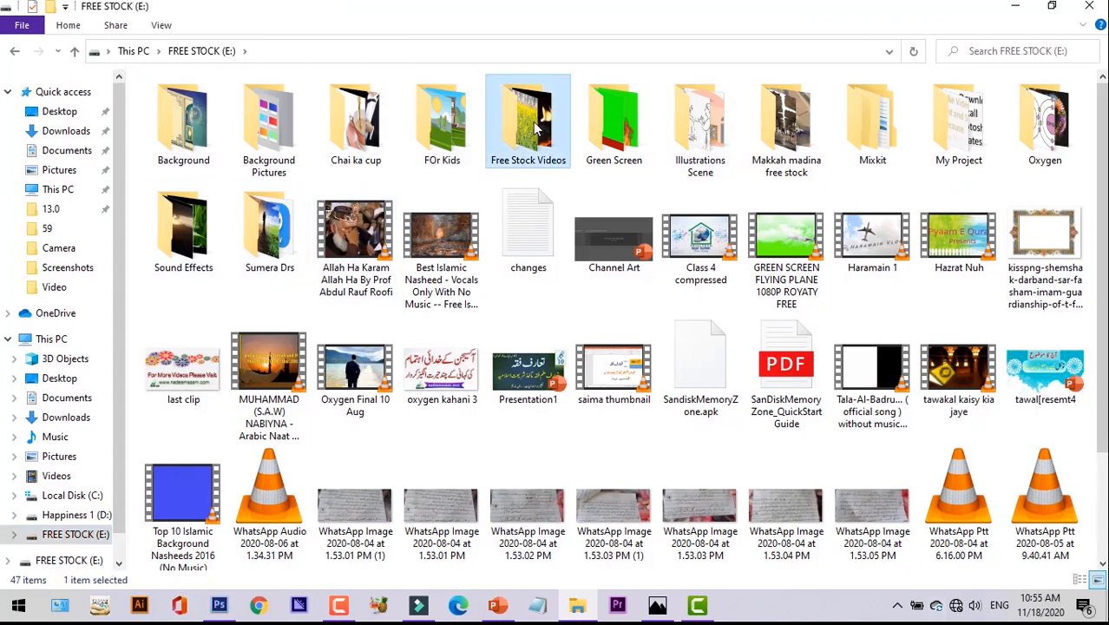
pyautogui.doubleClick(533, 125)
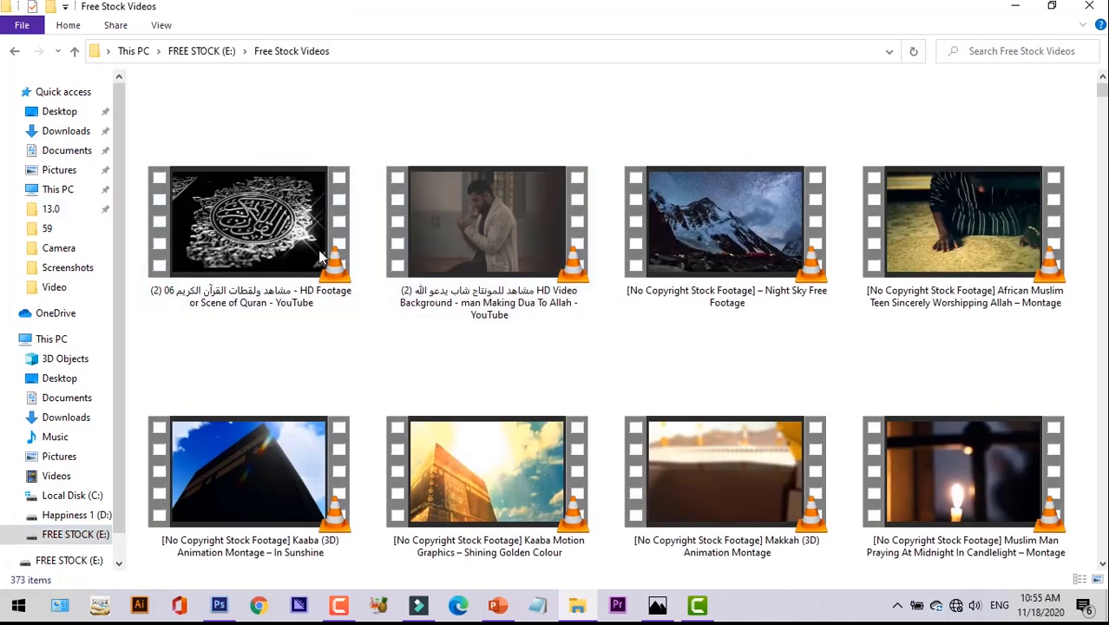
pyautogui.click(738, 208)
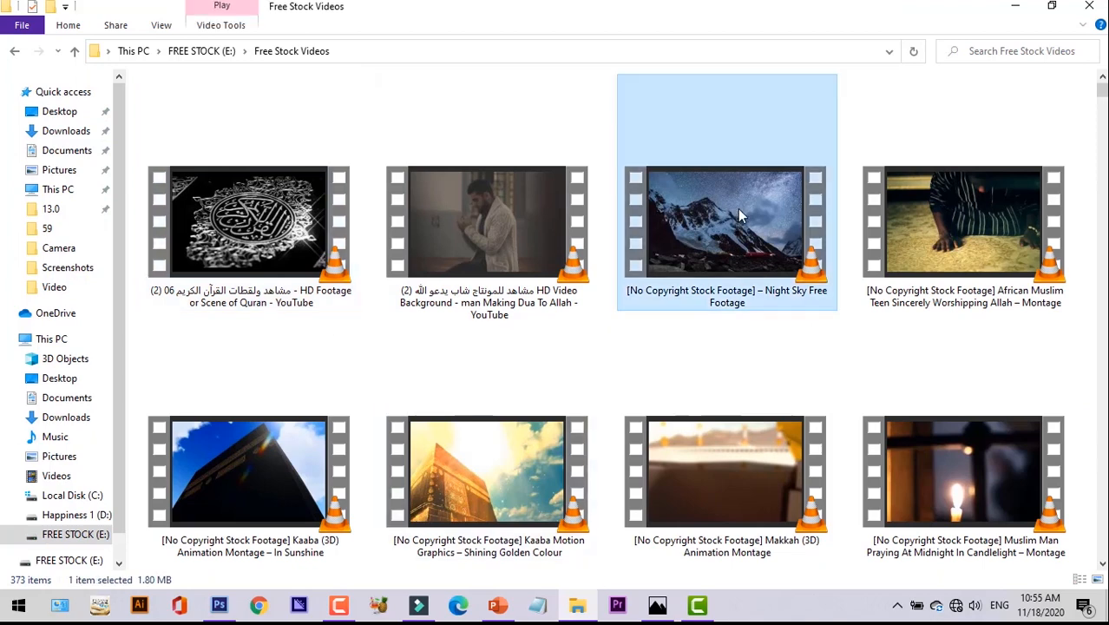
pyautogui.moveTo(738, 208); pyautogui.dragTo(524, 202)
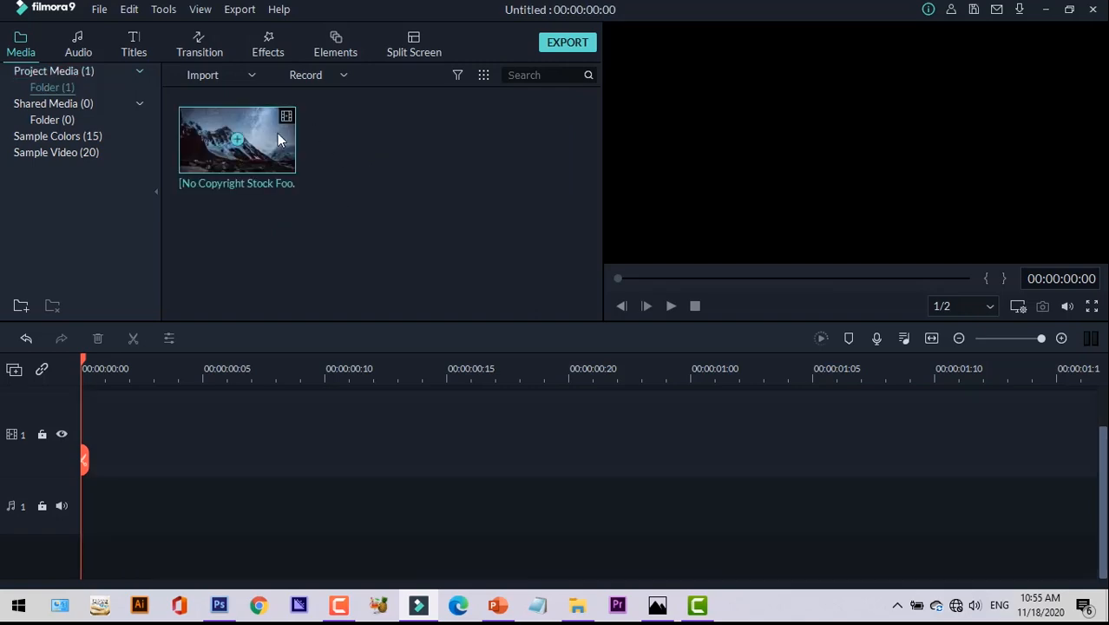
# Step: From File Explorer's E: drive, import the audio "Labaik without music" from Sound Effects and the image "1 (2)" from Background Pictures > Islamic
pyautogui.click(577, 604)
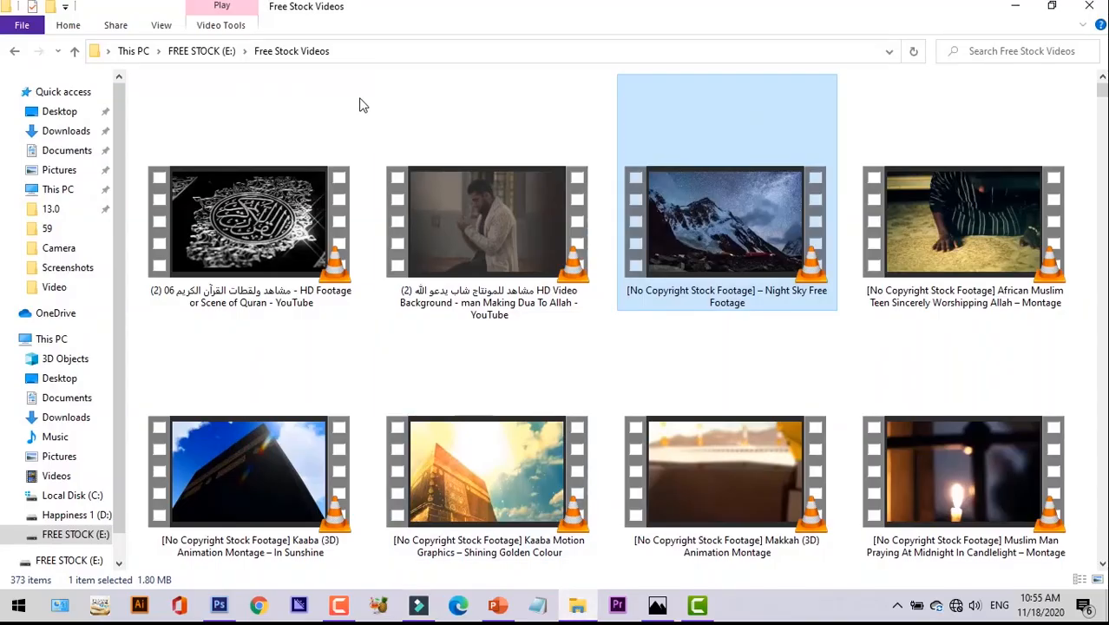
pyautogui.click(218, 54)
pyautogui.doubleClick(183, 195)
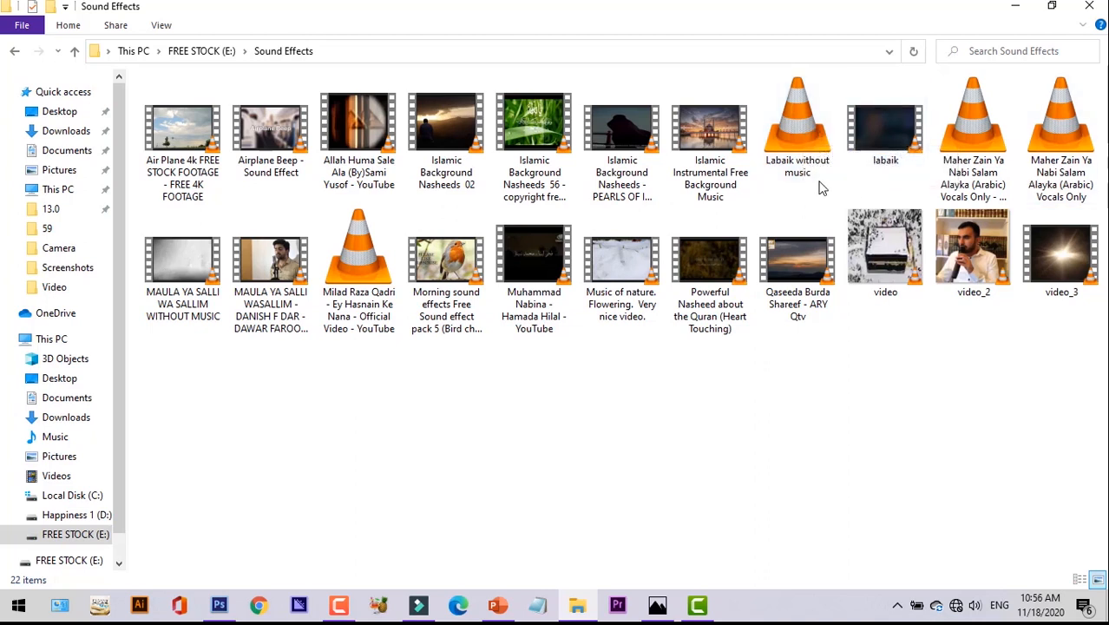
pyautogui.moveTo(815, 170); pyautogui.dragTo(429, 212)
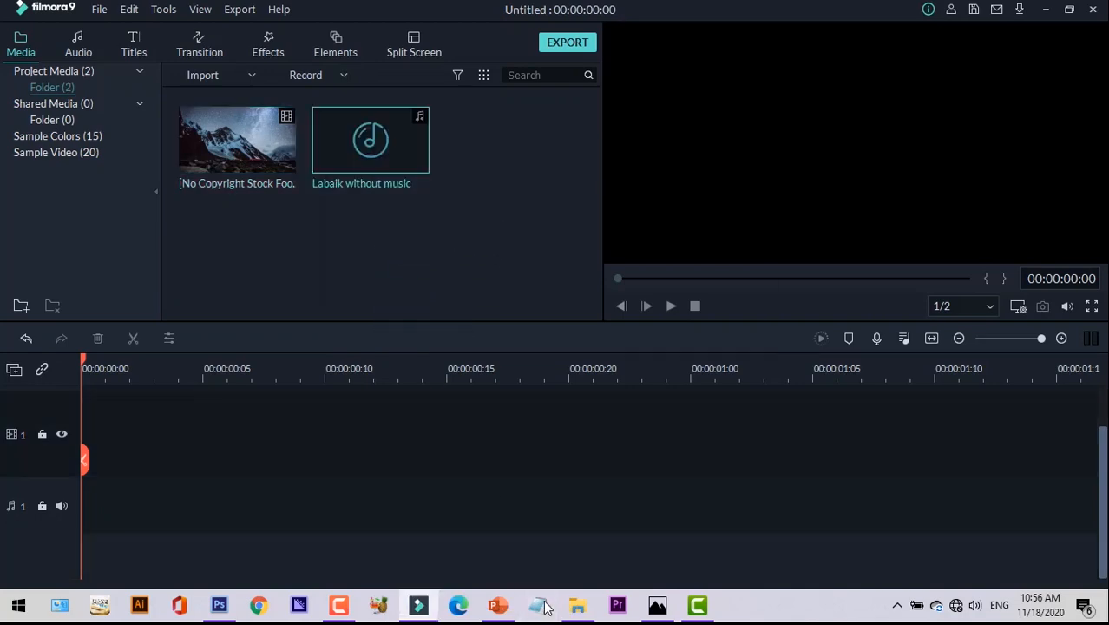
pyautogui.click(591, 605)
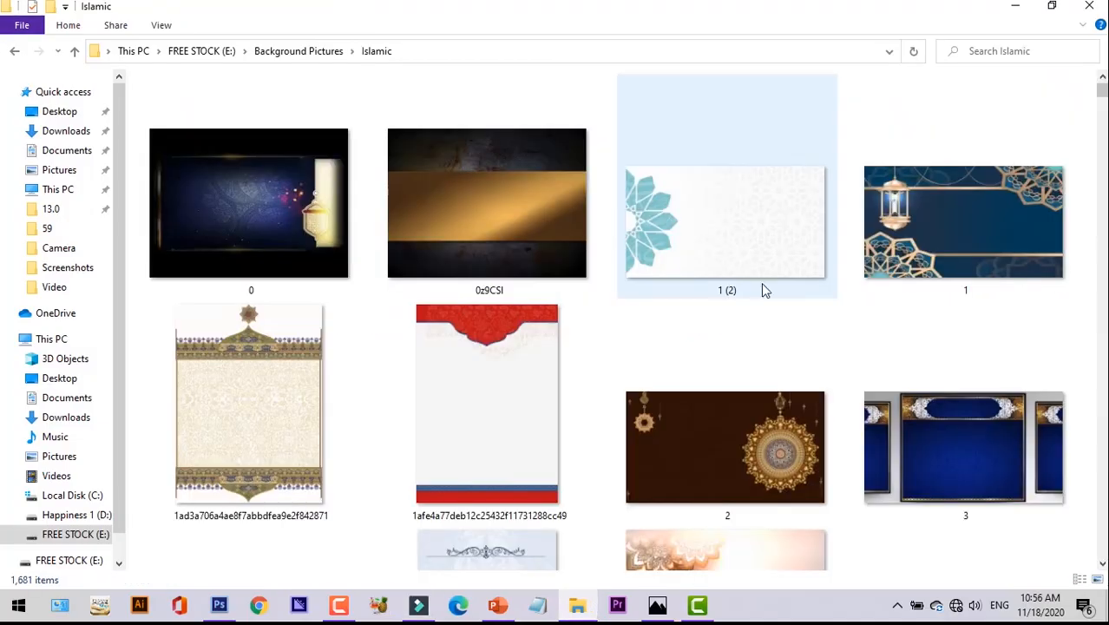
pyautogui.moveTo(693, 214); pyautogui.dragTo(458, 227)
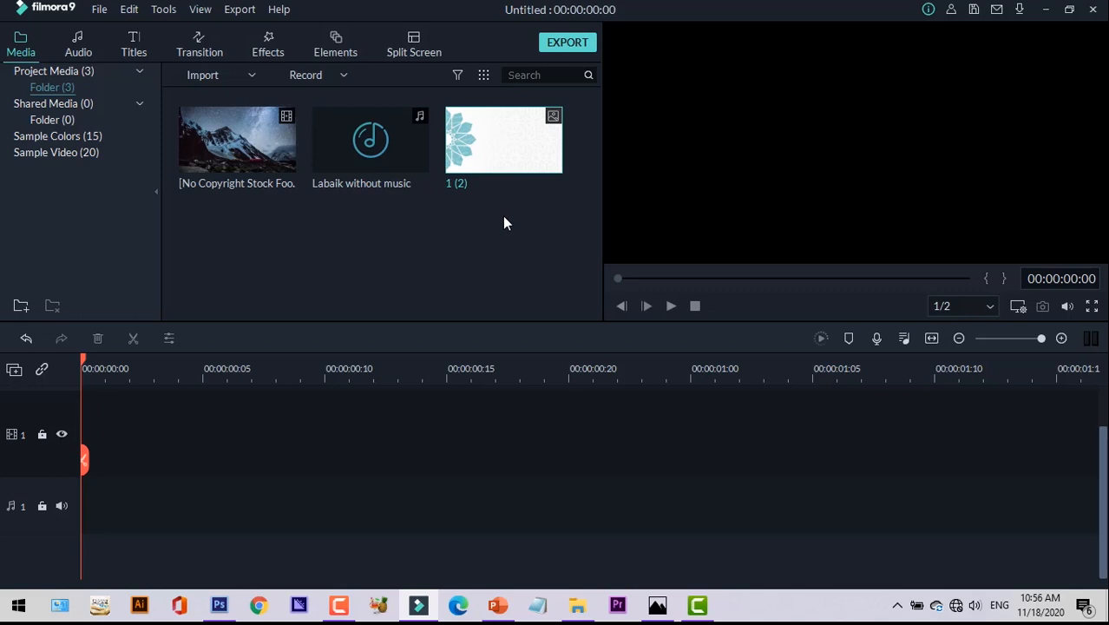
# Step: Place the image "1 (2)" from the project media on video track 1 at the start of the timeline
pyautogui.moveTo(494, 148); pyautogui.dragTo(52, 437)
pyautogui.moveTo(537, 148); pyautogui.dragTo(82, 422)
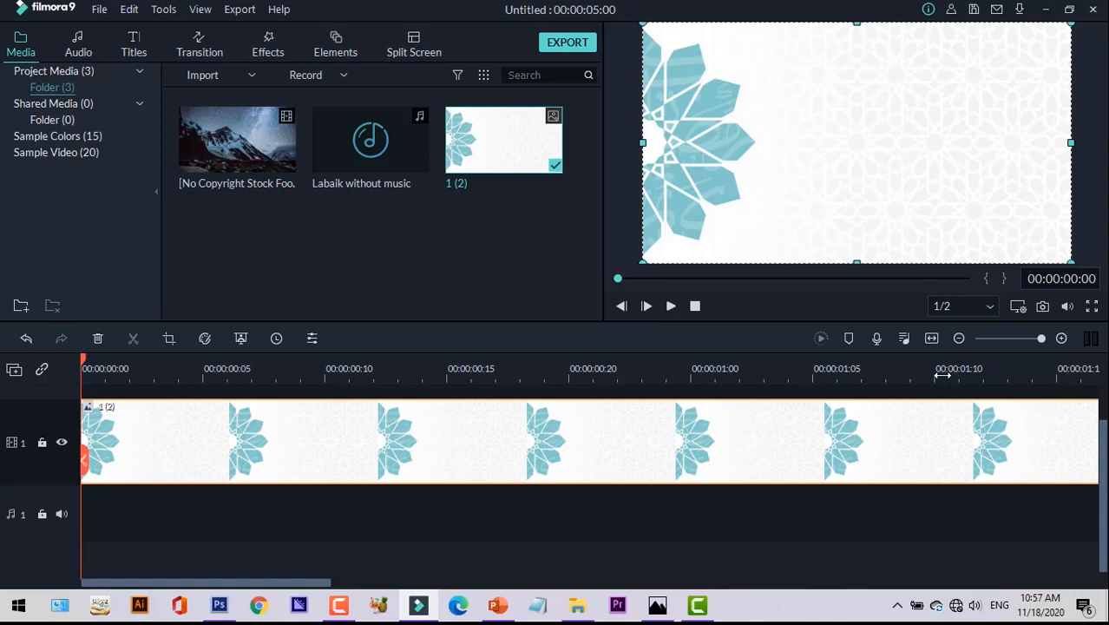
pyautogui.moveTo(942, 374); pyautogui.dragTo(163, 382)
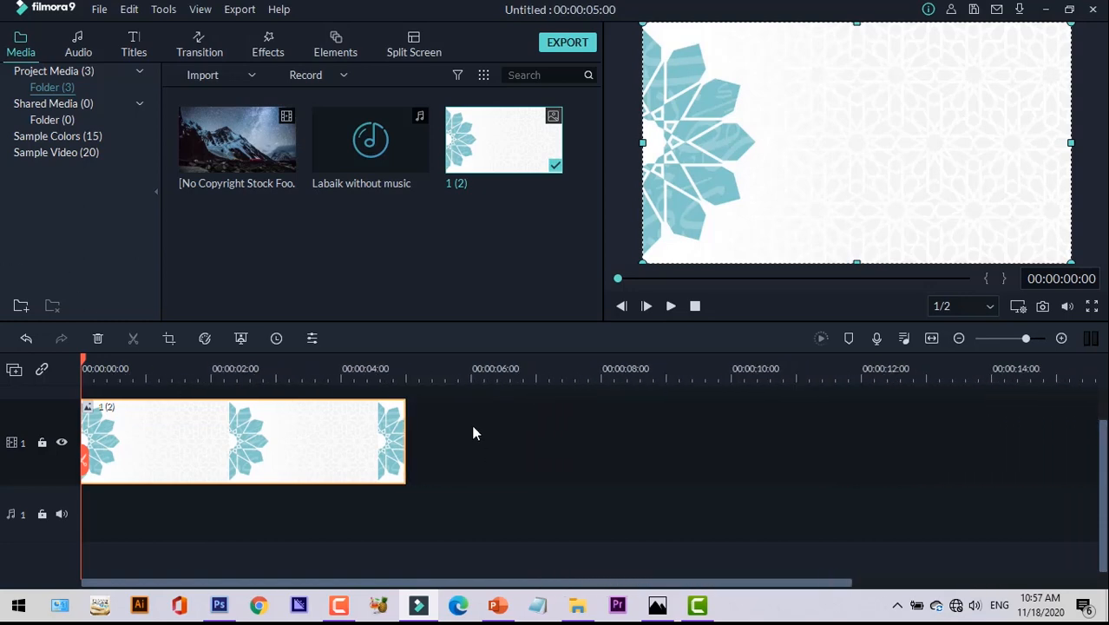
# Step: Trim the end of the image clip to a duration of 00:00:02:15 and enlarge the image slightly from its lower-left corner in the preview
pyautogui.click(407, 433)
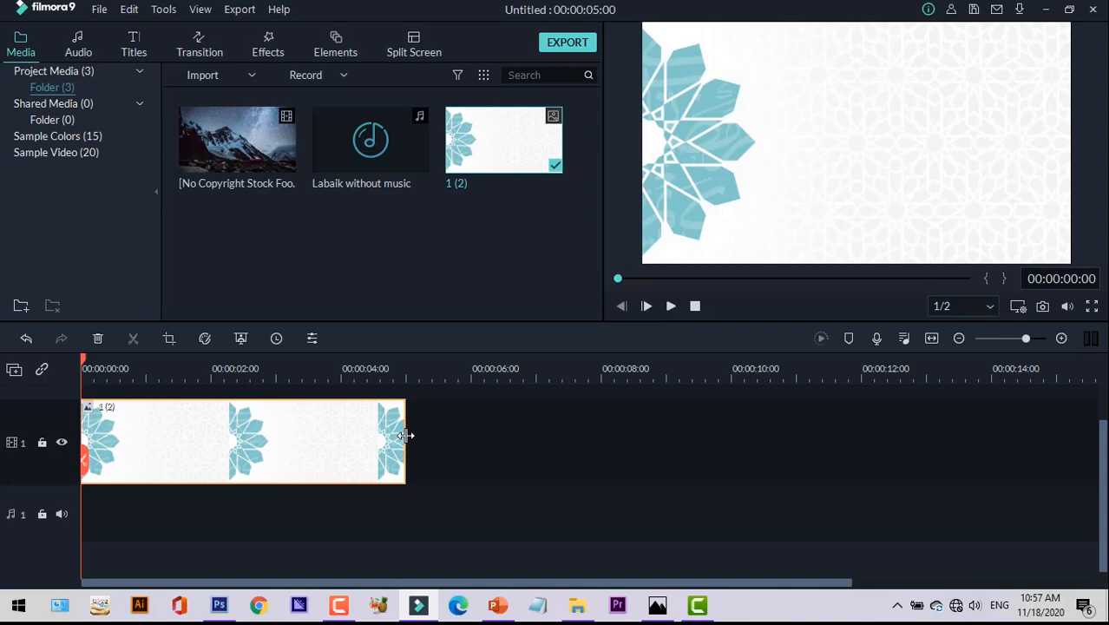
pyautogui.moveTo(406, 435); pyautogui.dragTo(405, 436)
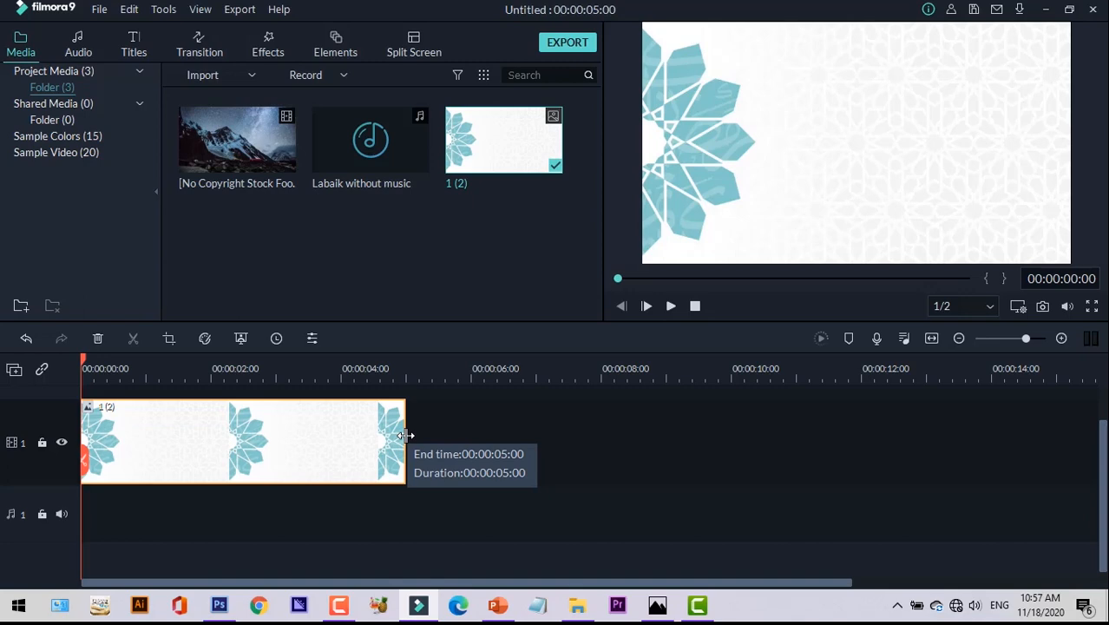
pyautogui.moveTo(405, 436); pyautogui.dragTo(593, 440)
pyautogui.moveTo(621, 440); pyautogui.dragTo(247, 431)
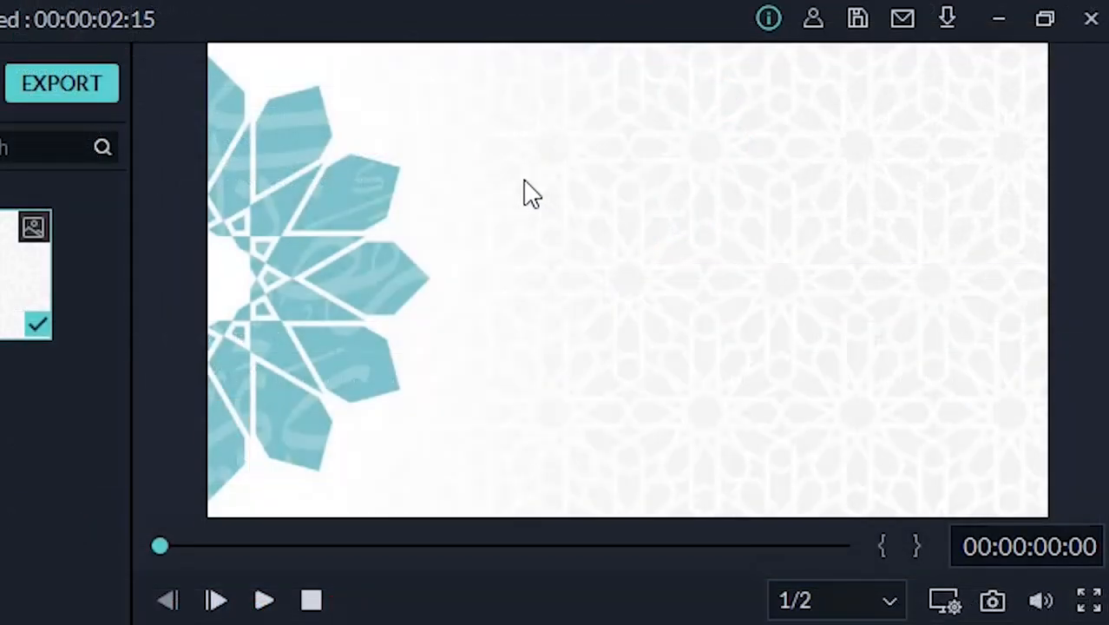
pyautogui.click(531, 192)
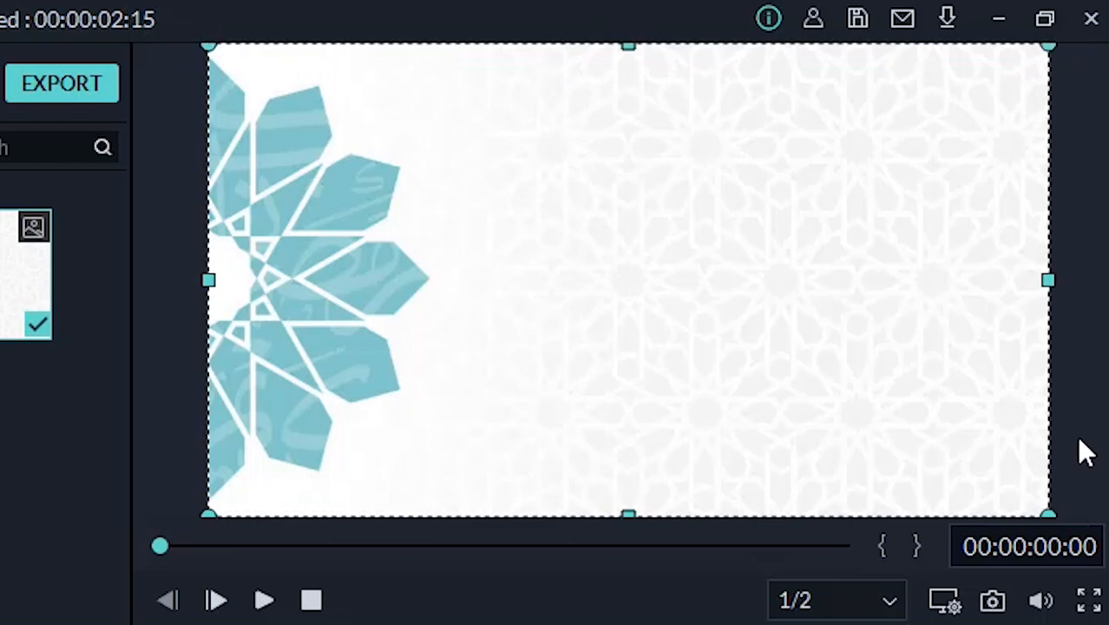
pyautogui.moveTo(208, 514); pyautogui.dragTo(205, 471)
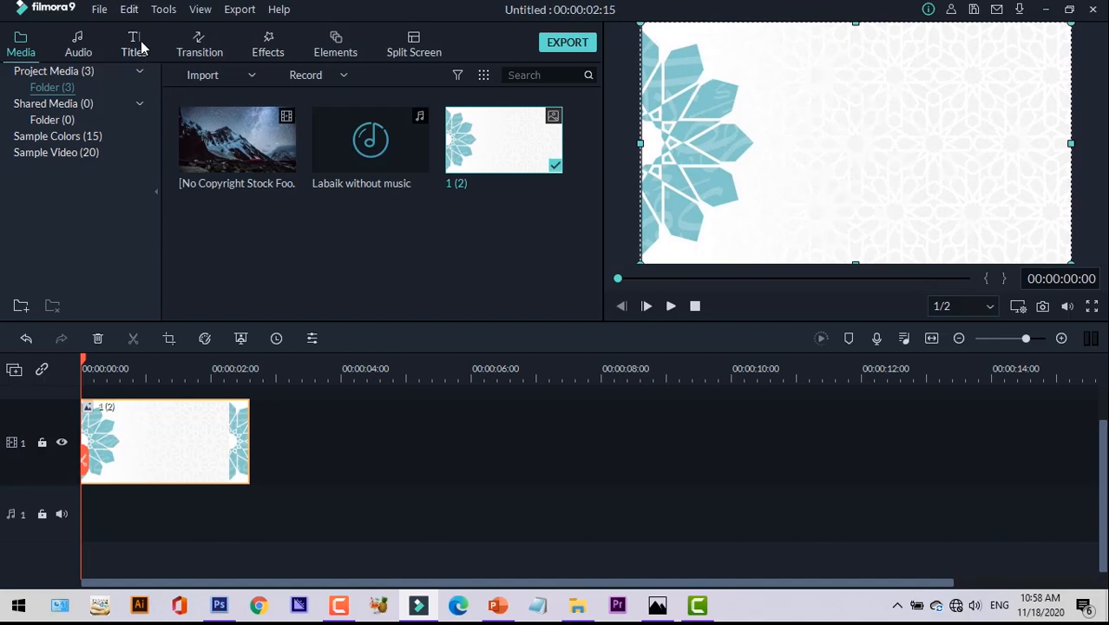
# Step: Examine the included title templates, including the Openers, Subtitles and End Credits categories
pyautogui.click(139, 45)
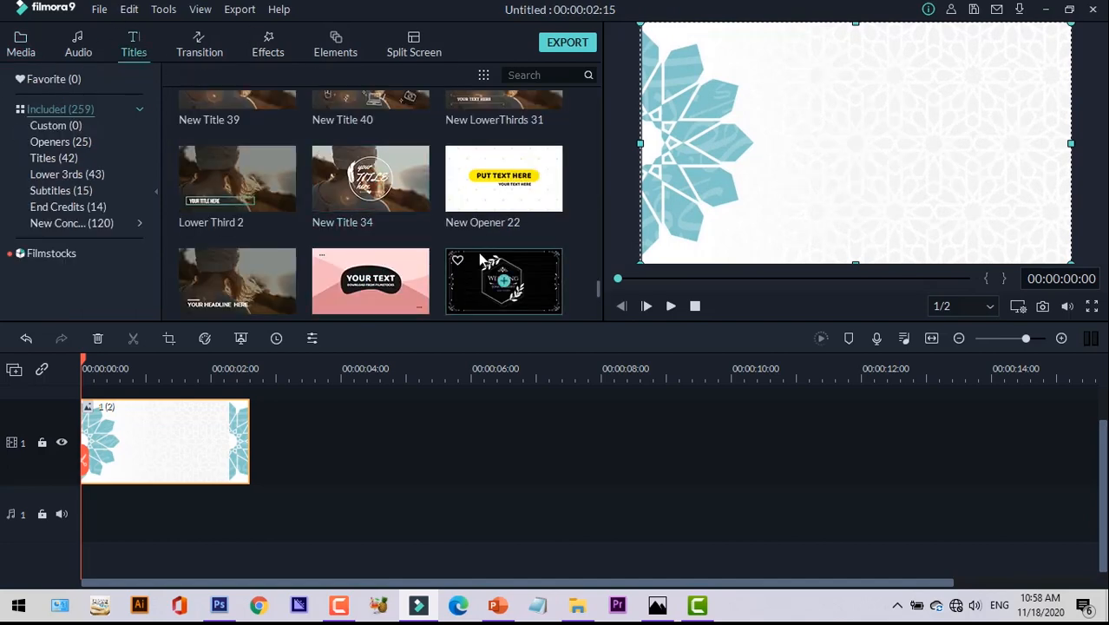
pyautogui.scroll(-3, 478, 252)
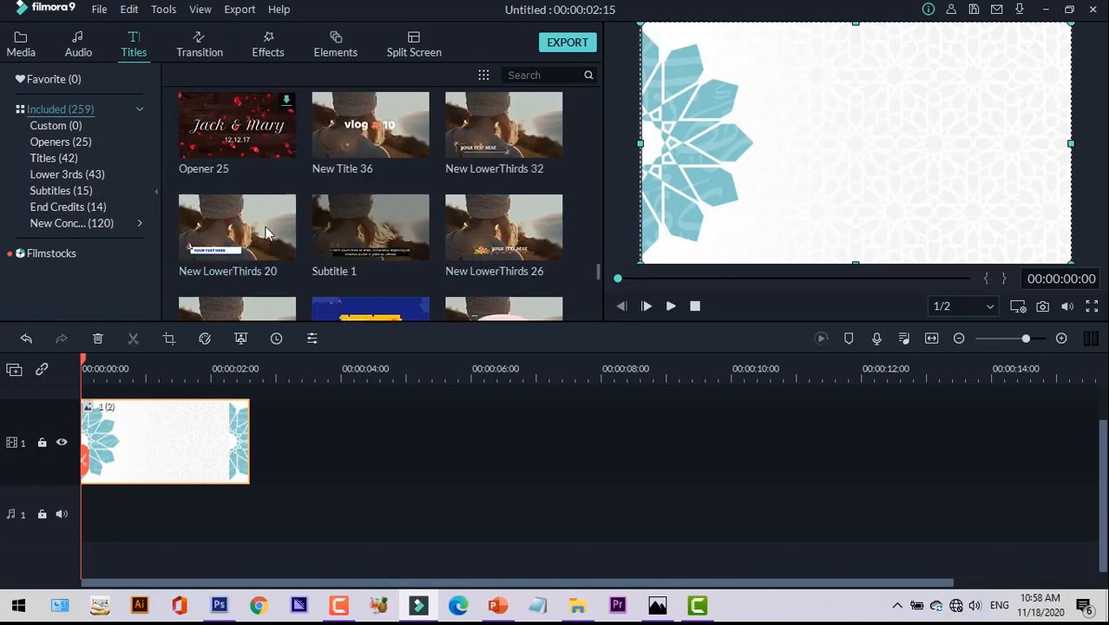
pyautogui.scroll(-3, 265, 227)
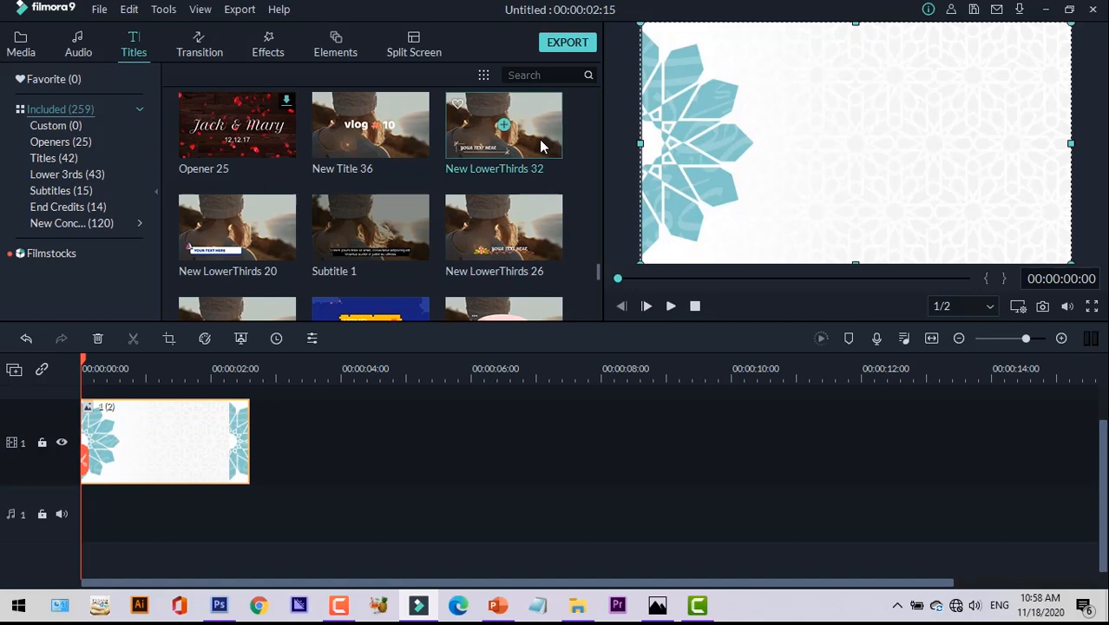
pyautogui.scroll(-3, 538, 169)
pyautogui.click(56, 140)
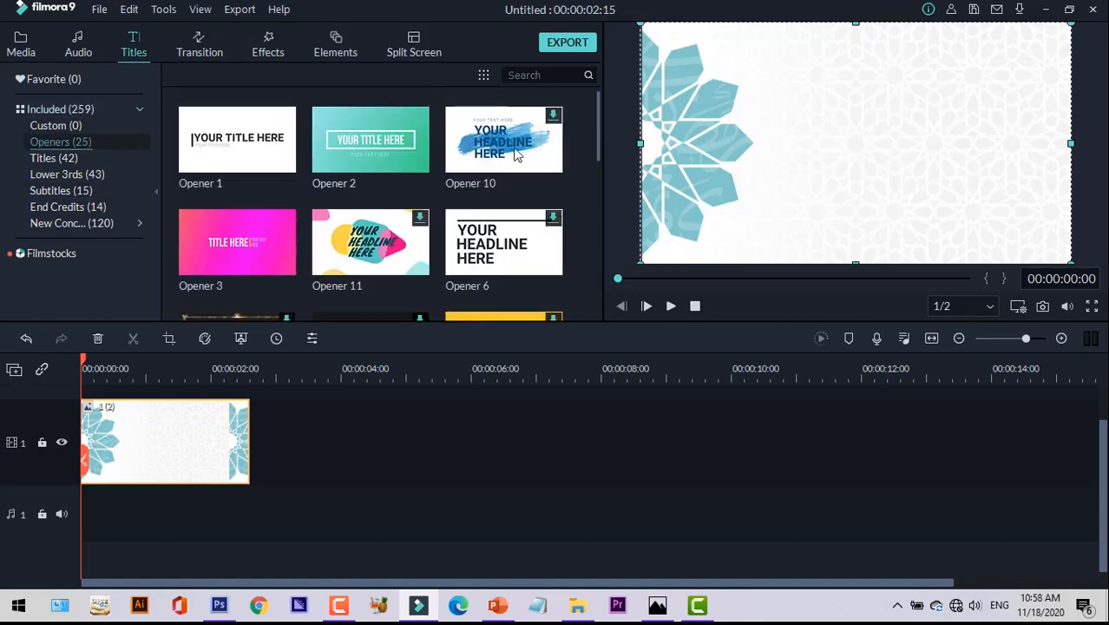
pyautogui.scroll(-5, 507, 194)
pyautogui.scroll(-2, 507, 194)
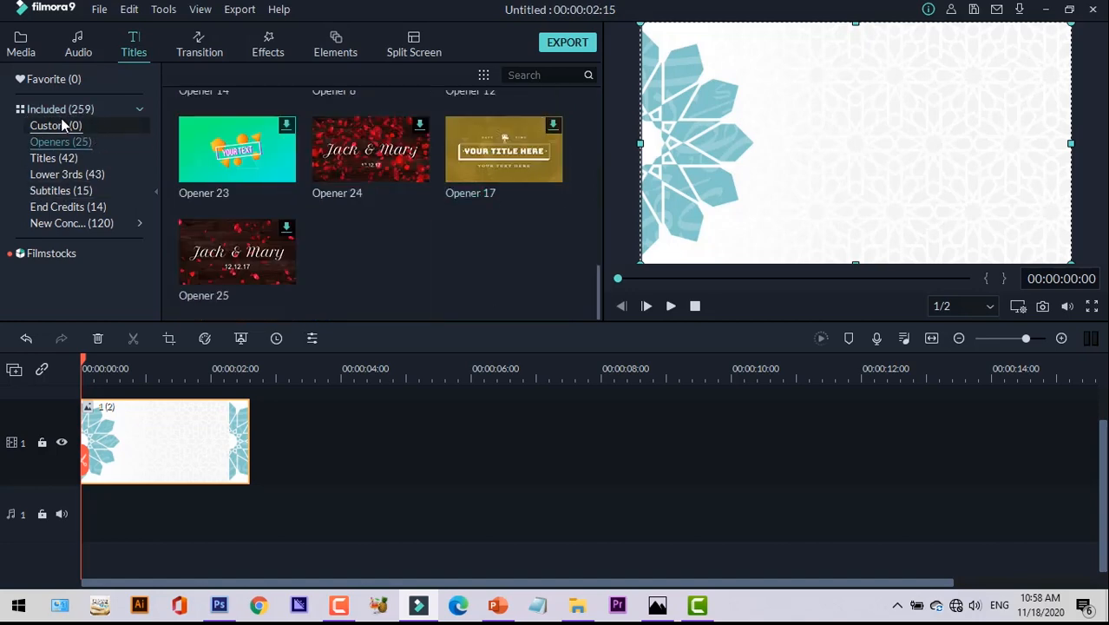
pyautogui.click(85, 193)
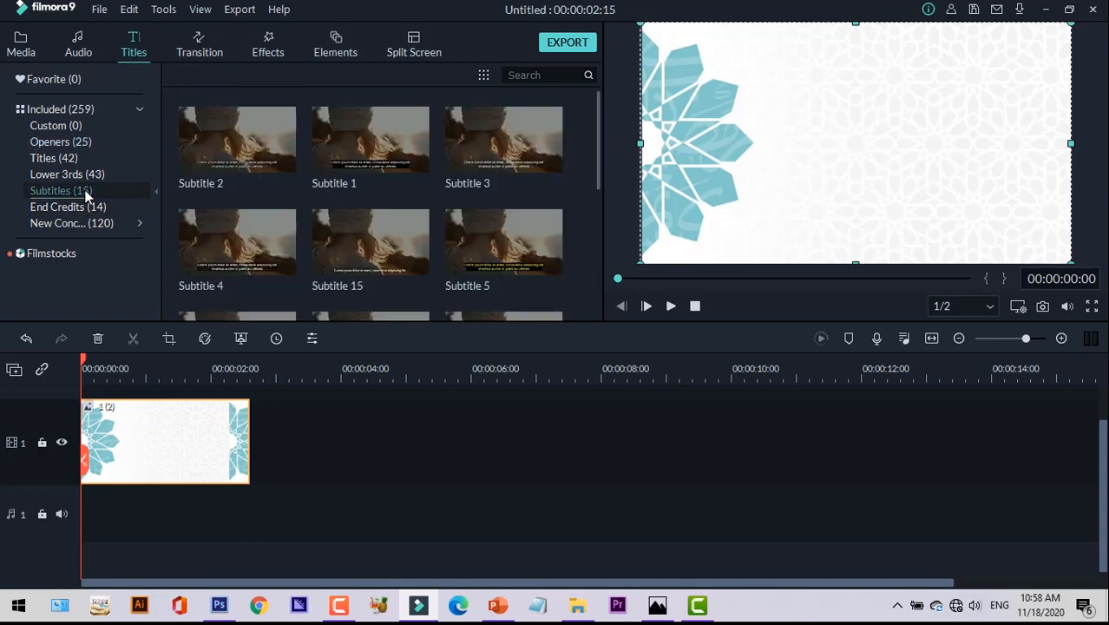
pyautogui.click(68, 206)
pyautogui.click(60, 109)
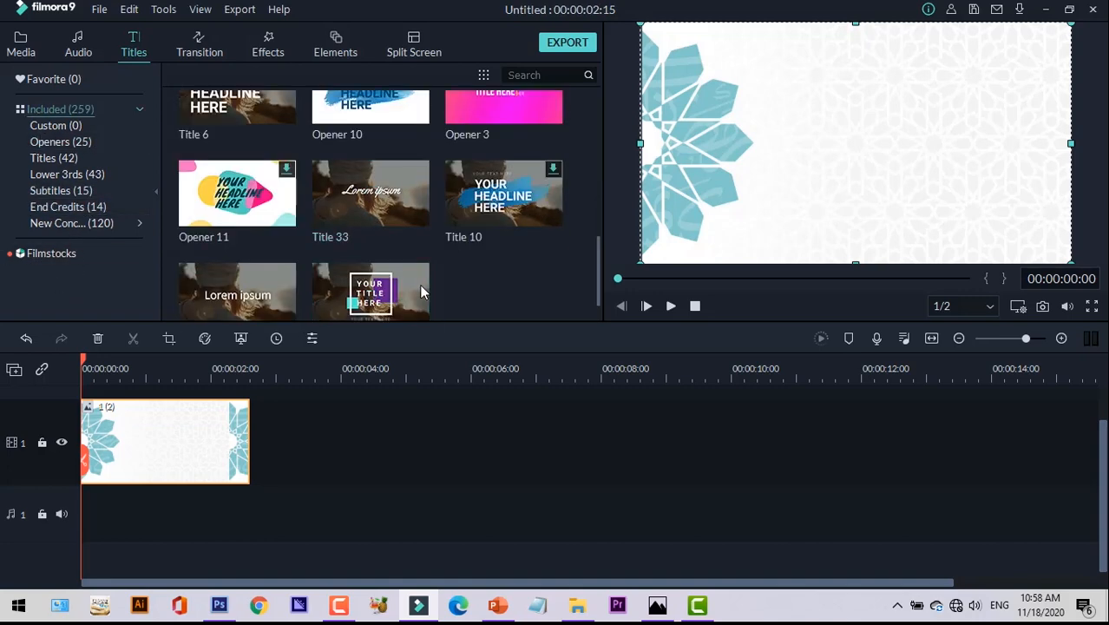
# Step: Place the Title 7 template at the start of a new video track above the image clip
pyautogui.scroll(-1, 420, 289)
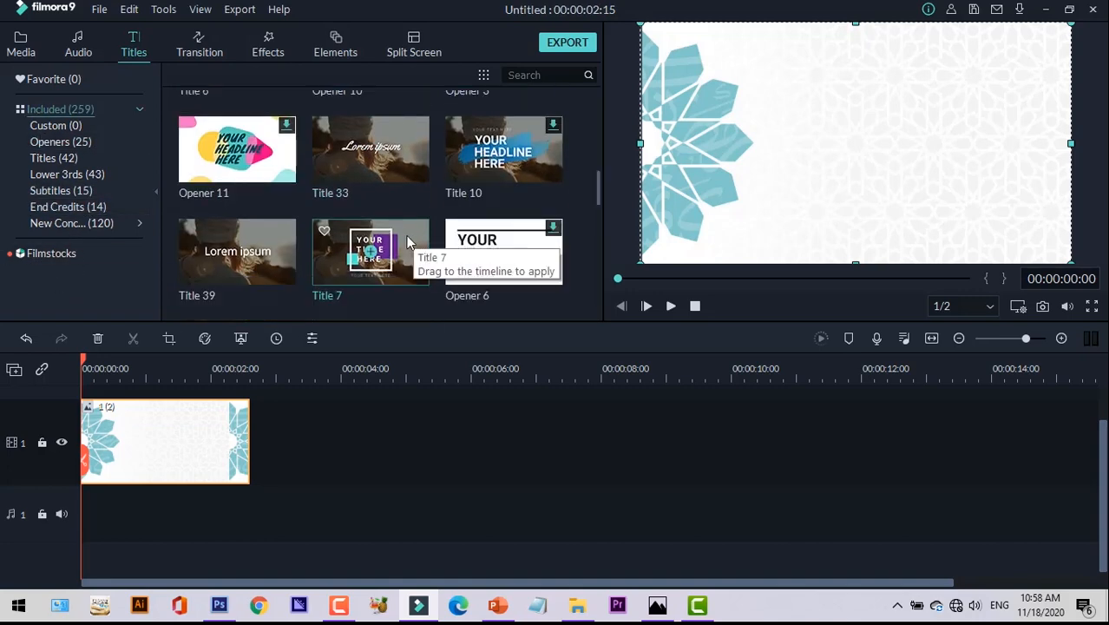
pyautogui.click(406, 235)
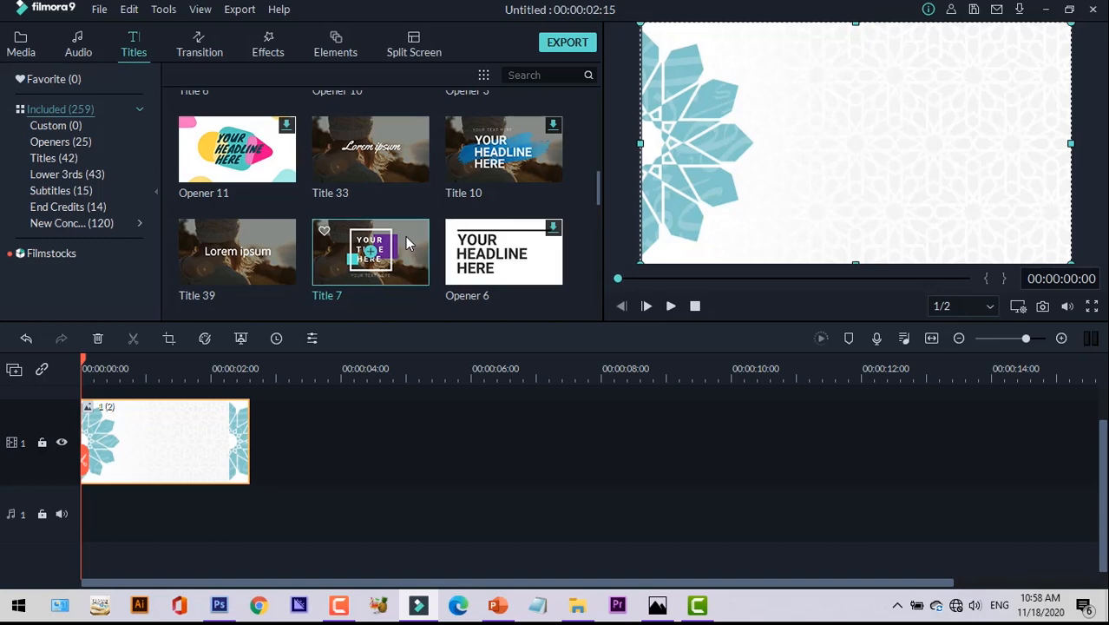
pyautogui.moveTo(405, 236); pyautogui.dragTo(88, 408)
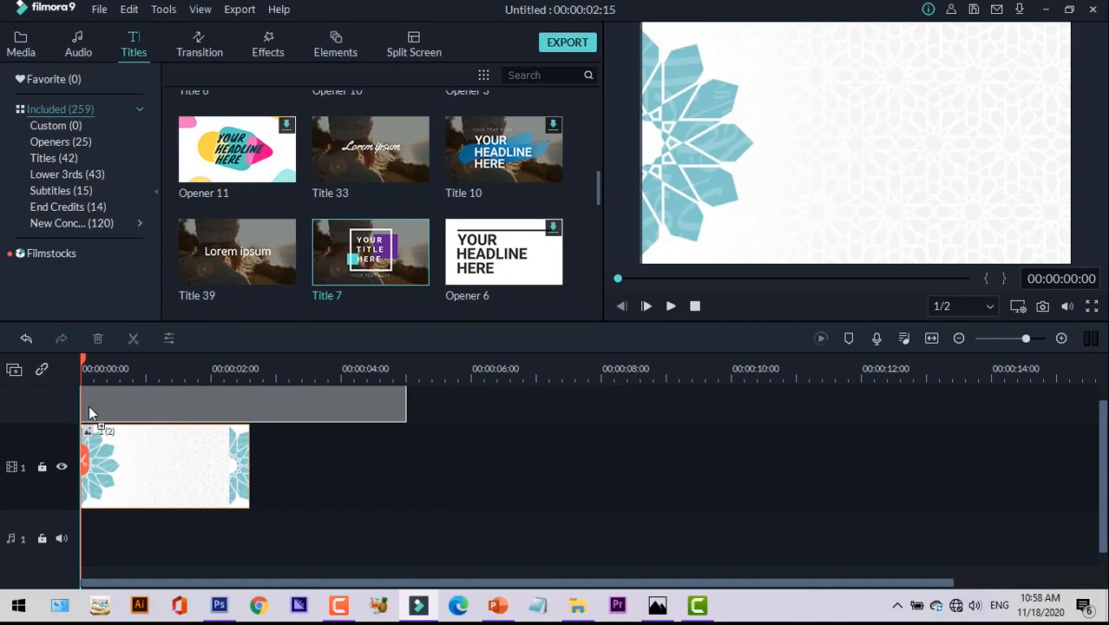
pyautogui.moveTo(88, 405); pyautogui.dragTo(89, 409)
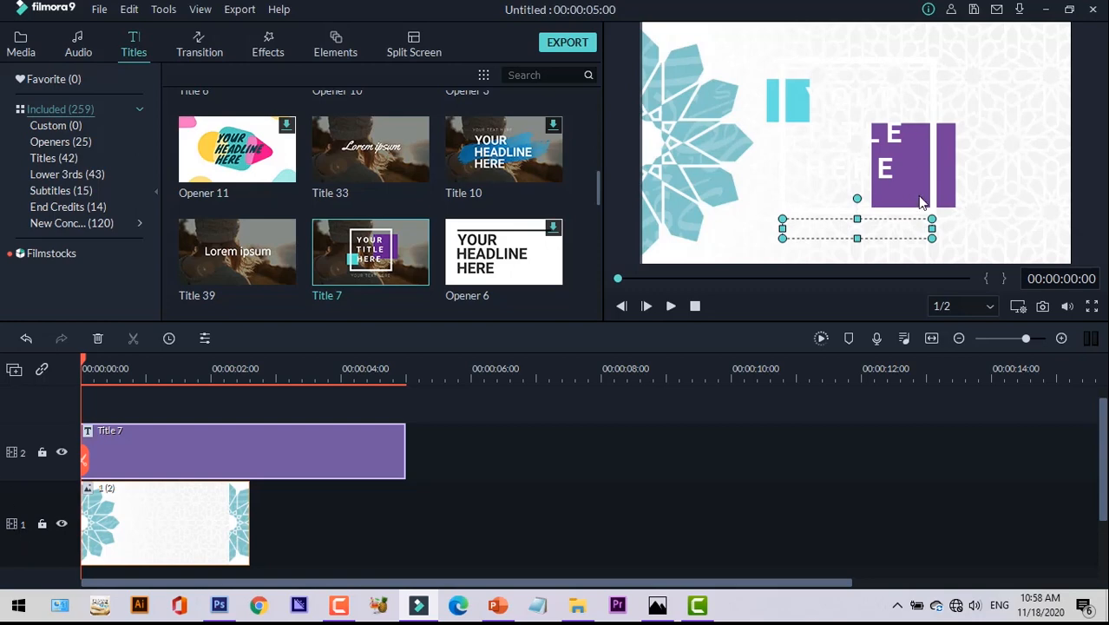
# Step: Open Title 7's text for editing and move its TITLE line and frame graphic higher in the preview
pyautogui.click(892, 131)
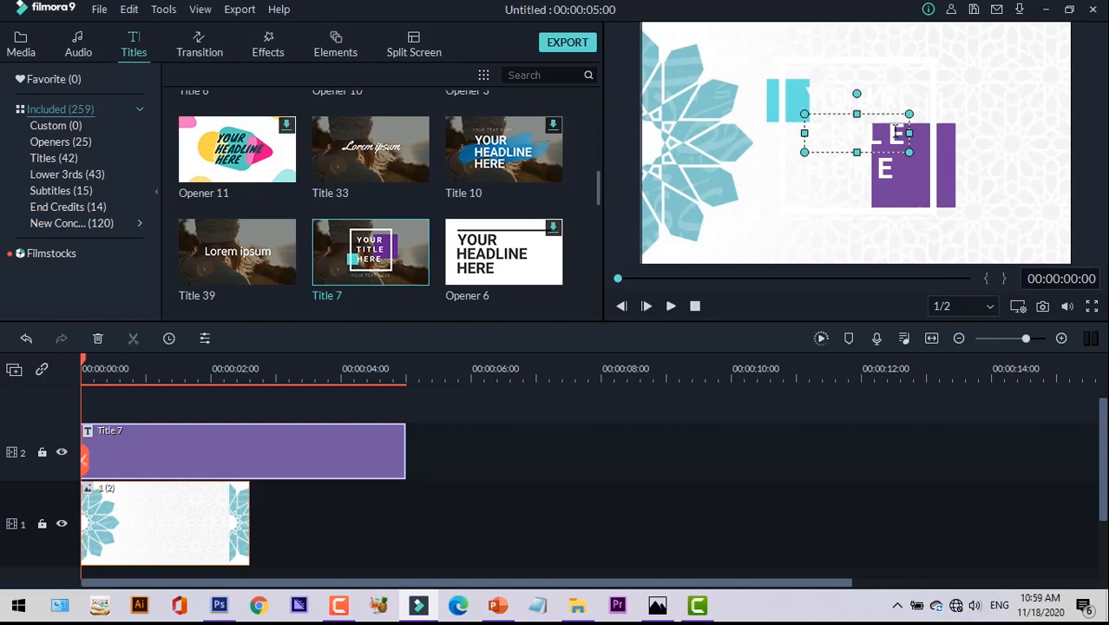
pyautogui.doubleClick(878, 114)
pyautogui.moveTo(878, 115); pyautogui.dragTo(966, 49)
pyautogui.click(842, 82)
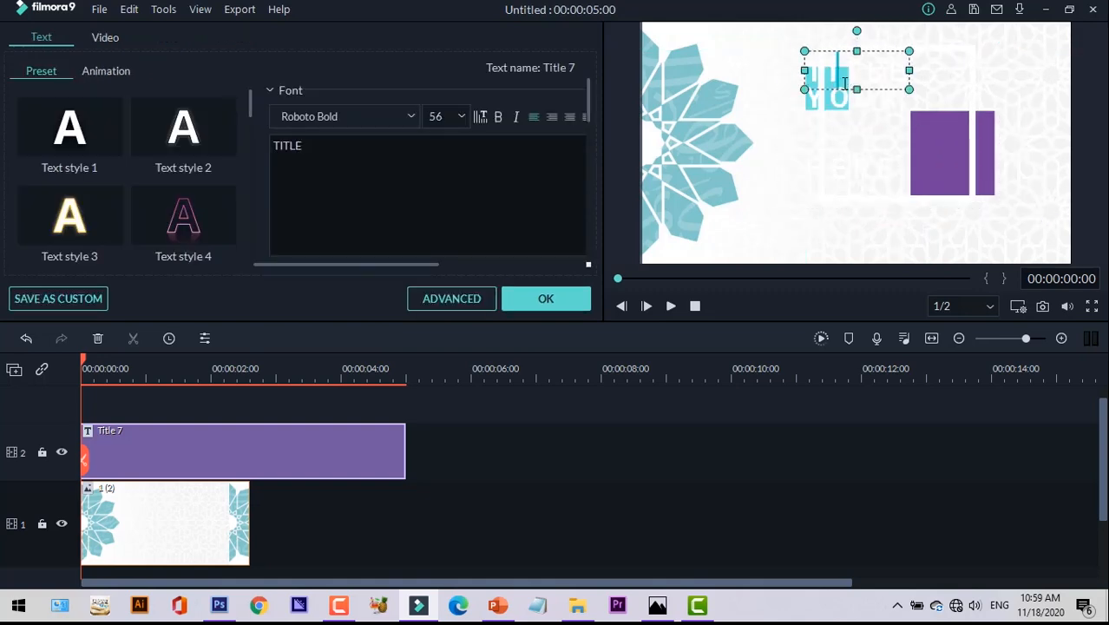
# Step: Apply Text style 4 to the TITLE line and replace its text with "Class 1"
pyautogui.click(436, 153)
pyautogui.hotkey('ctrl', 'a')
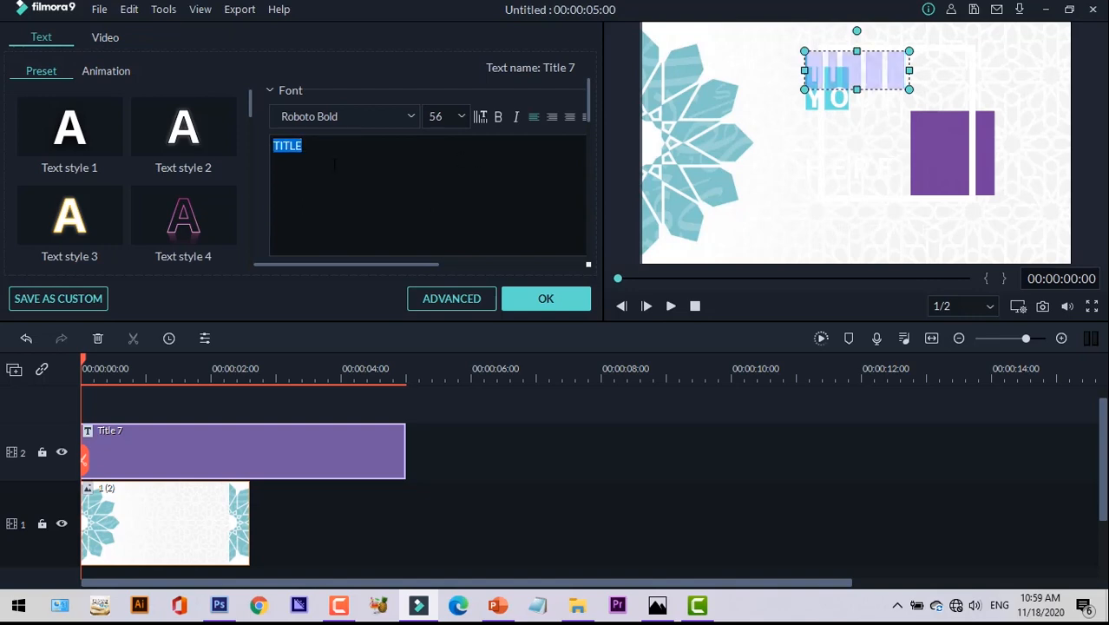
pyautogui.click(201, 224)
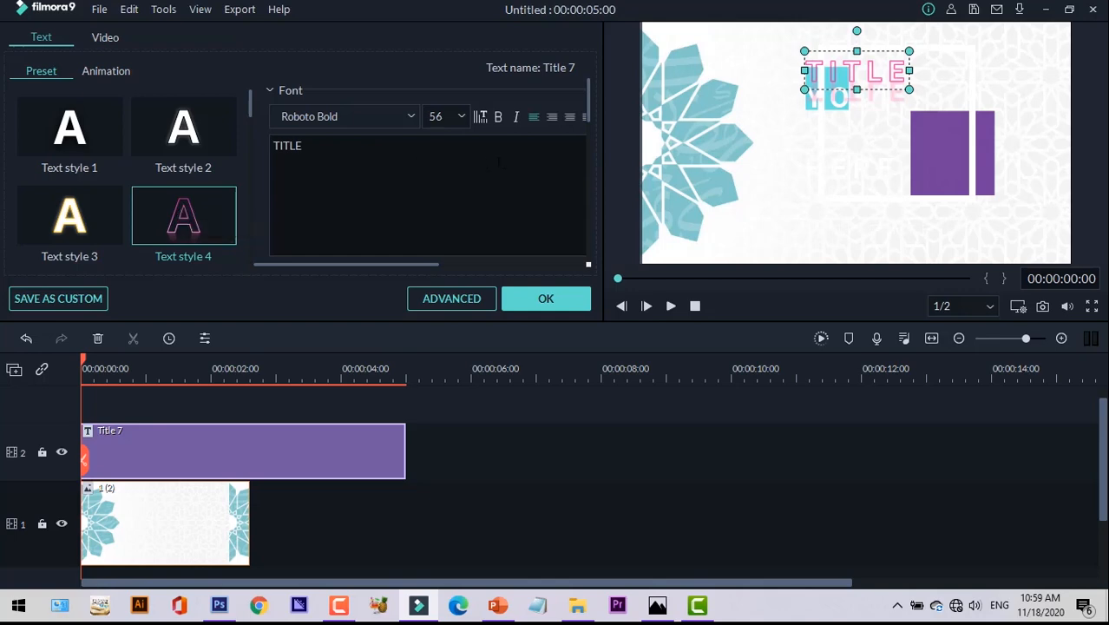
pyautogui.hotkey('ctrl', 'a')
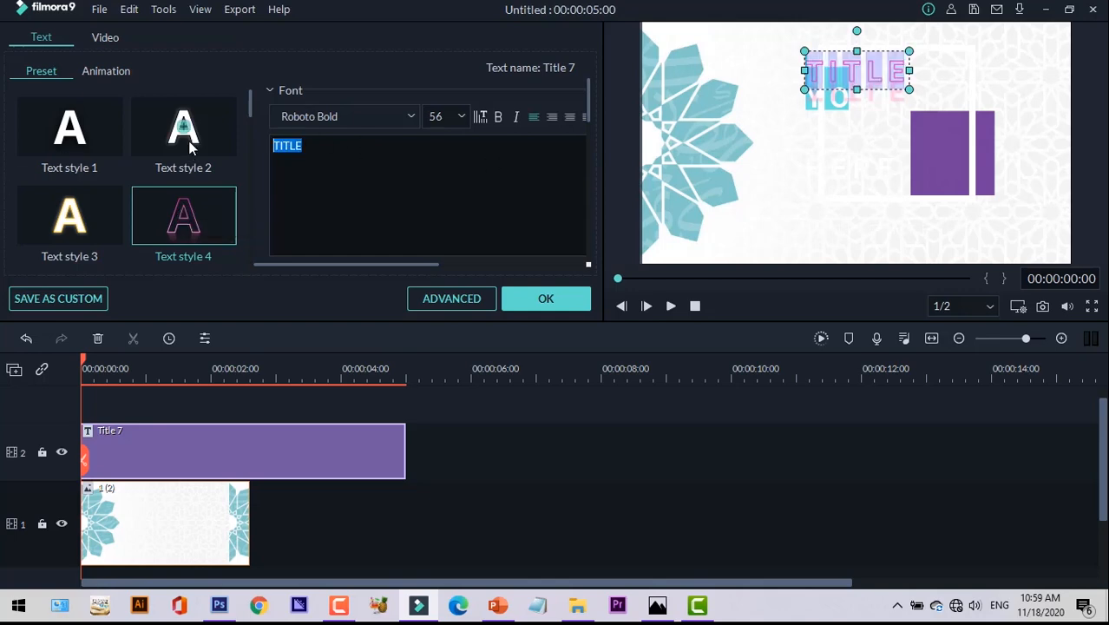
pyautogui.write('Cl')
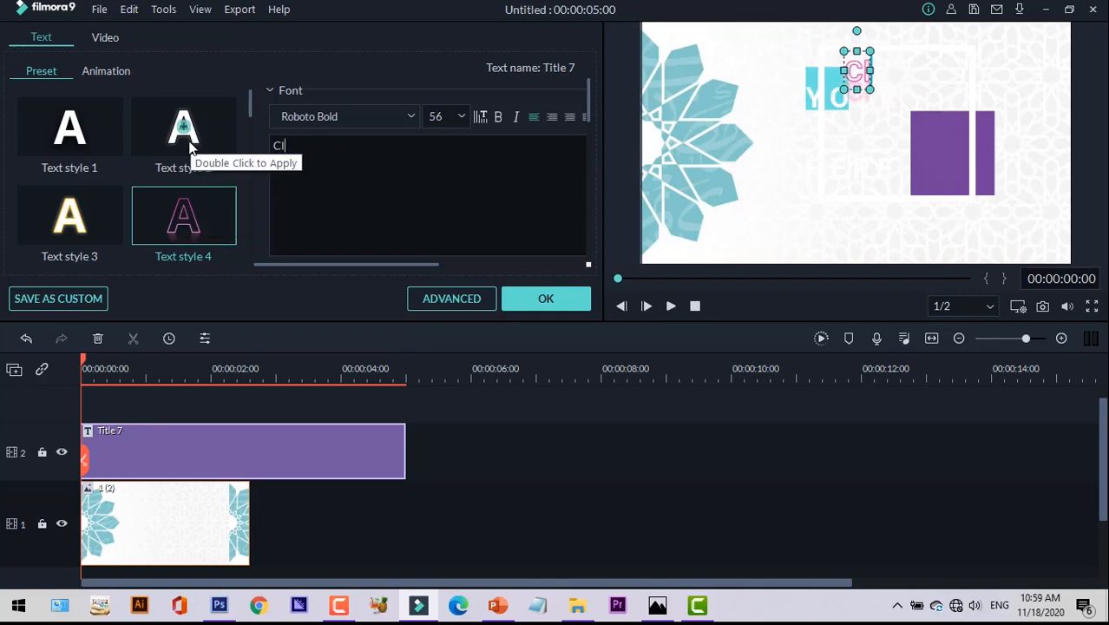
pyautogui.write('ass 1')
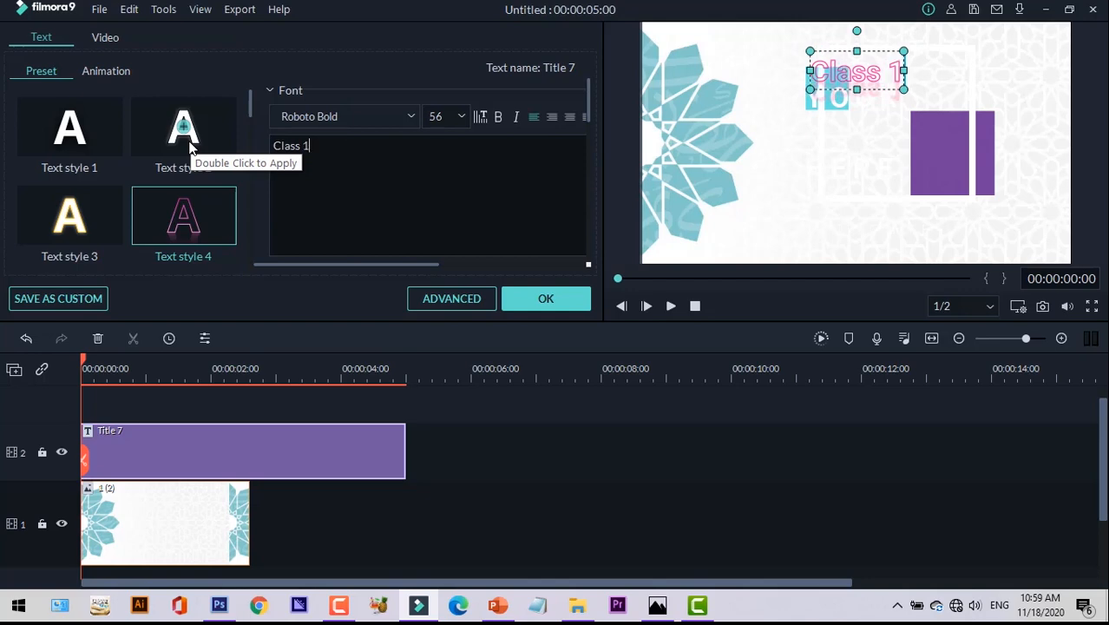
# Step: Apply the purple Text style 11 preset to the "Class 1" text
pyautogui.scroll(-3, 119, 184)
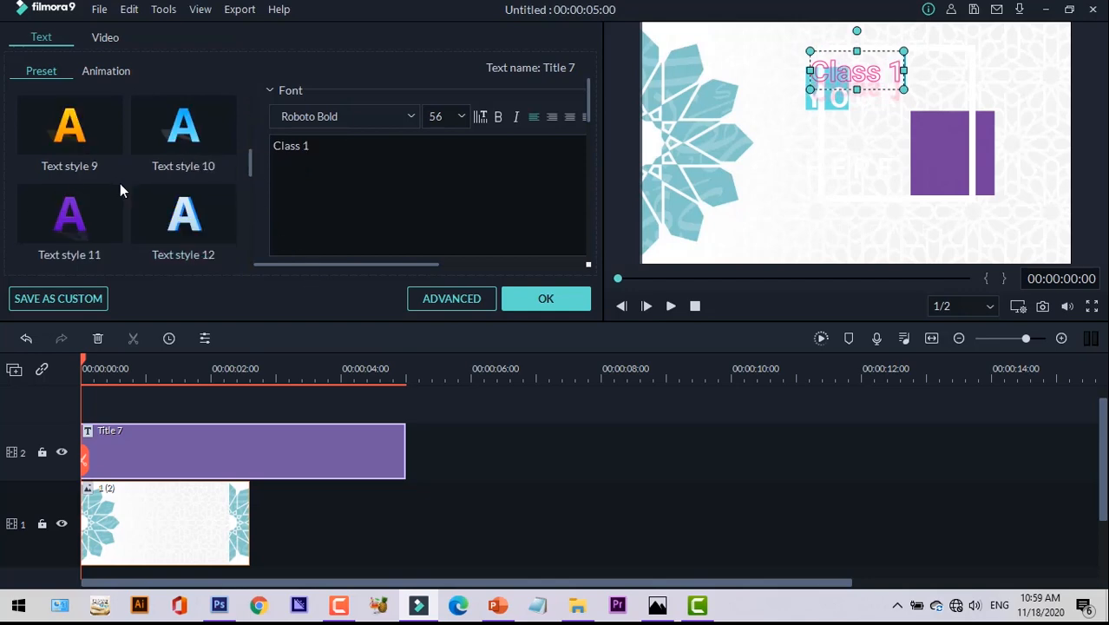
pyautogui.click(106, 136)
pyautogui.click(88, 217)
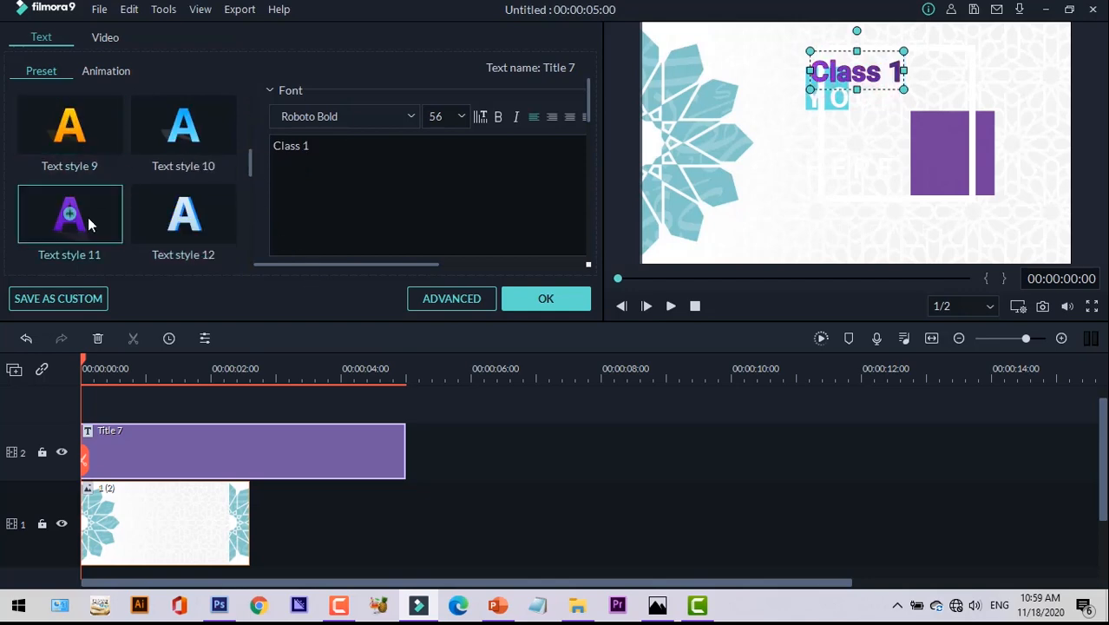
# Step: Rearrange Title 7 in the preview: frame graphic lower and further right, "Class 1" above it, and the YOUR line over the purple block
pyautogui.click(880, 45)
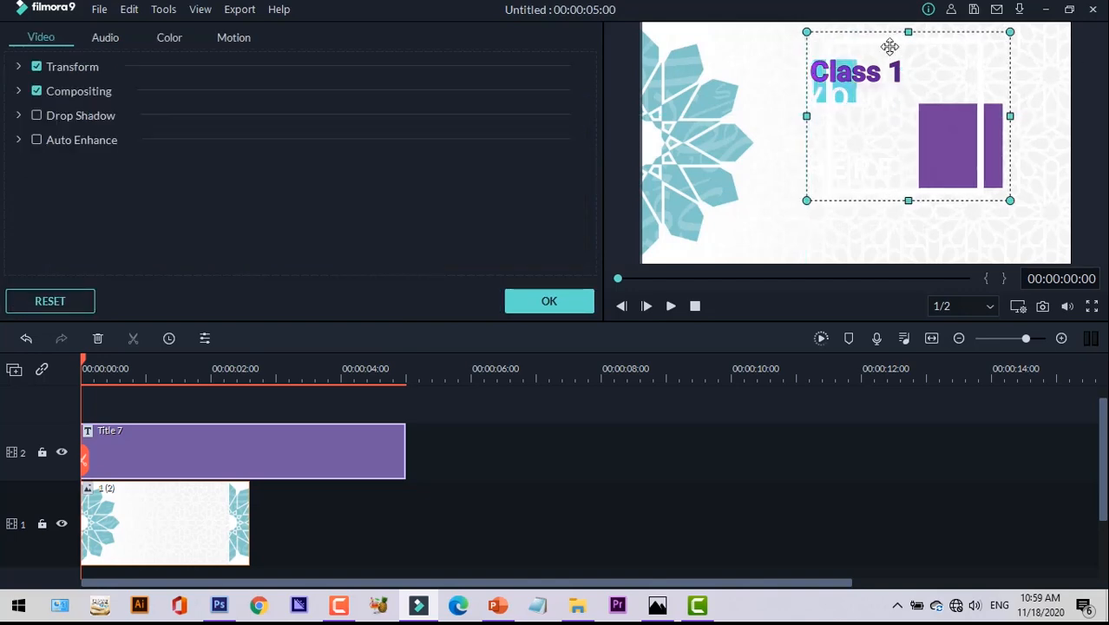
pyautogui.moveTo(964, 116); pyautogui.dragTo(980, 160)
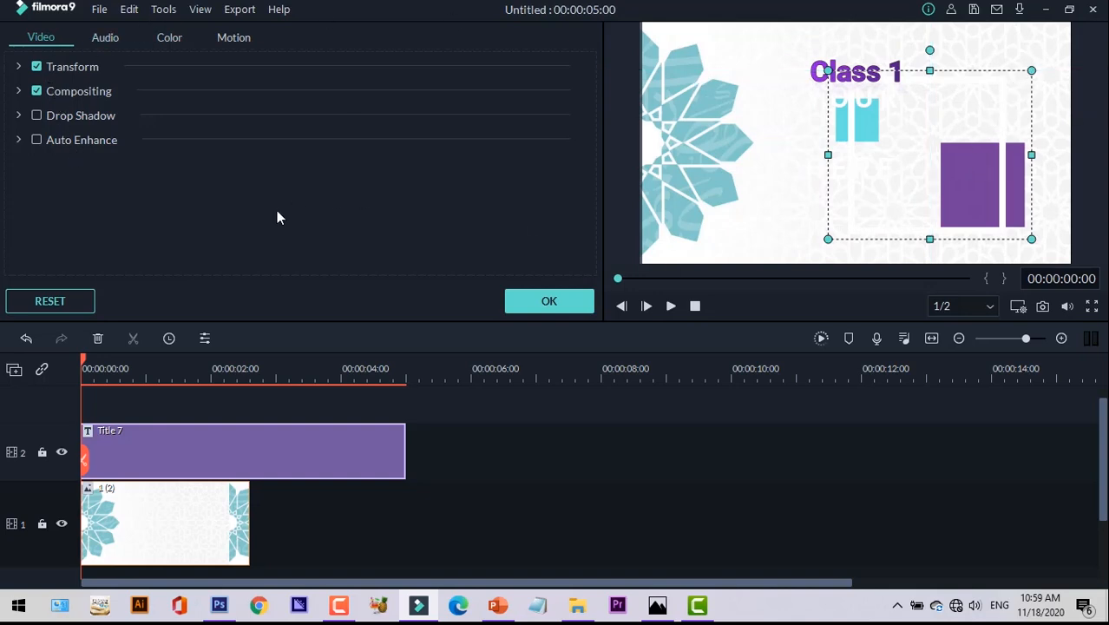
pyautogui.click(896, 57)
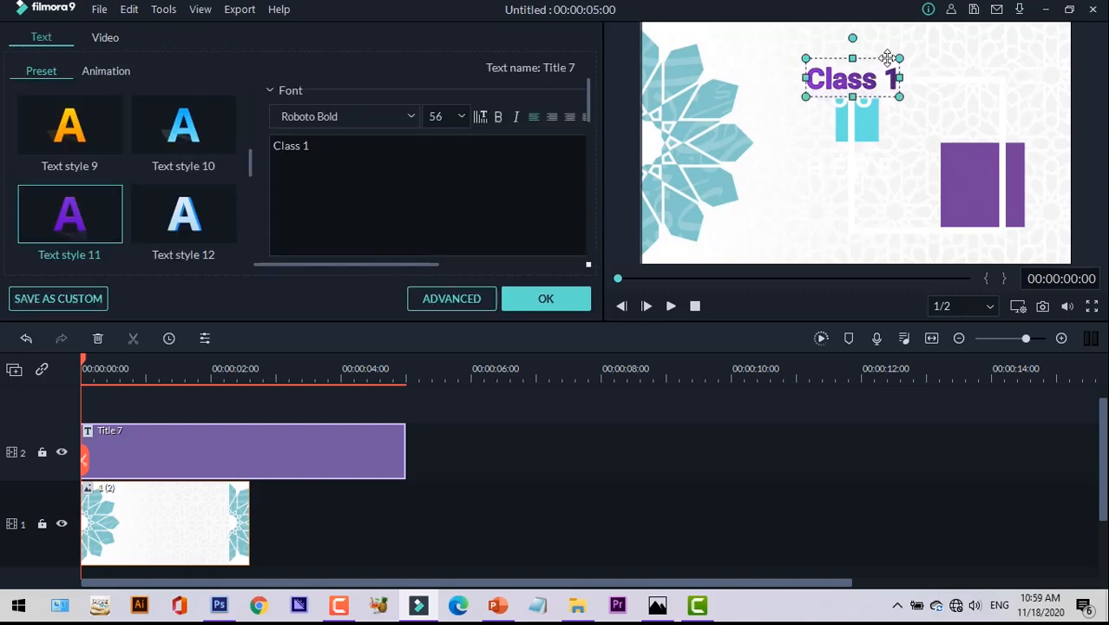
pyautogui.moveTo(885, 61); pyautogui.dragTo(977, 67)
pyautogui.moveTo(853, 130); pyautogui.dragTo(987, 157)
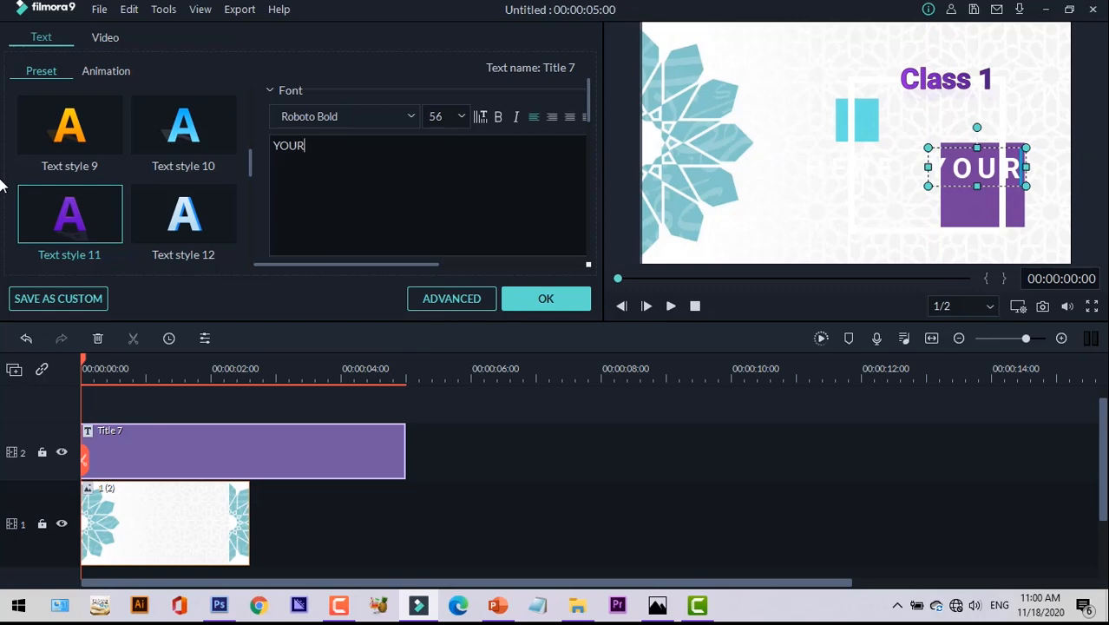
# Step: Replace the YOUR line's text with "FILMORA" and apply the blue Text style 22 preset
pyautogui.hotkey('ctrl', 'a')
pyautogui.press('BackSpace')
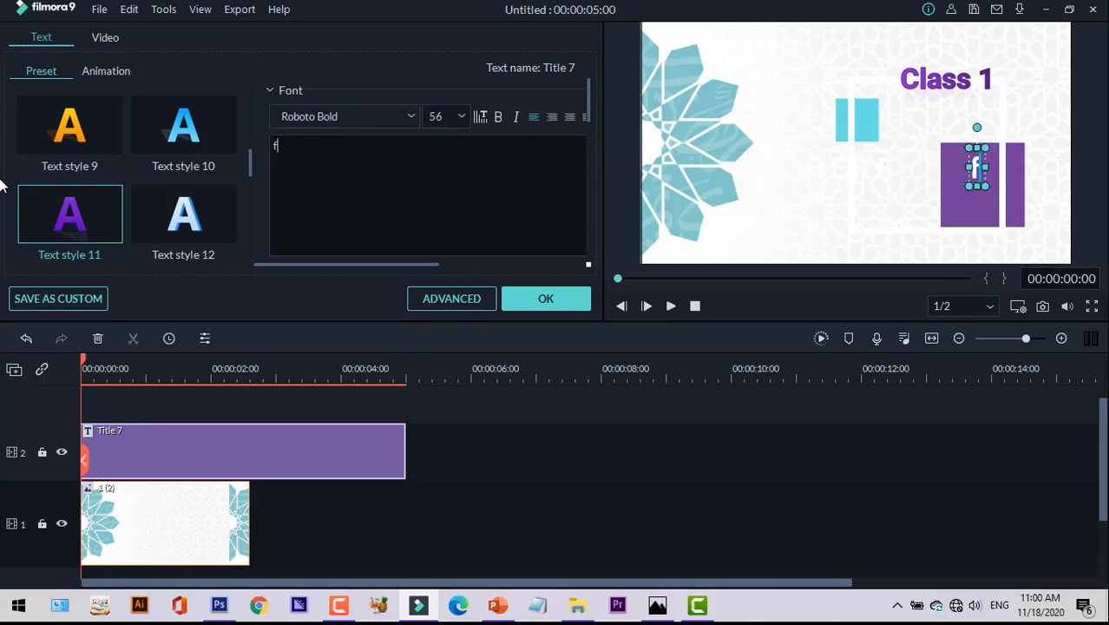
pyautogui.write('URDU')
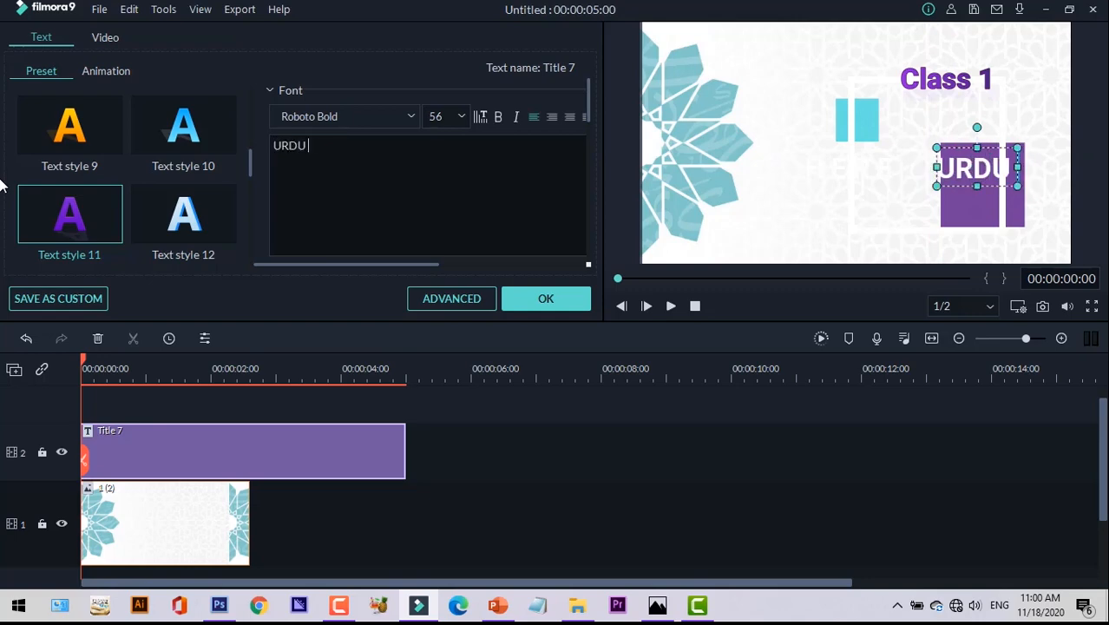
pyautogui.hotkey('ctrl', 'a')
pyautogui.write('FILMORA')
pyautogui.scroll(-5, 69, 208)
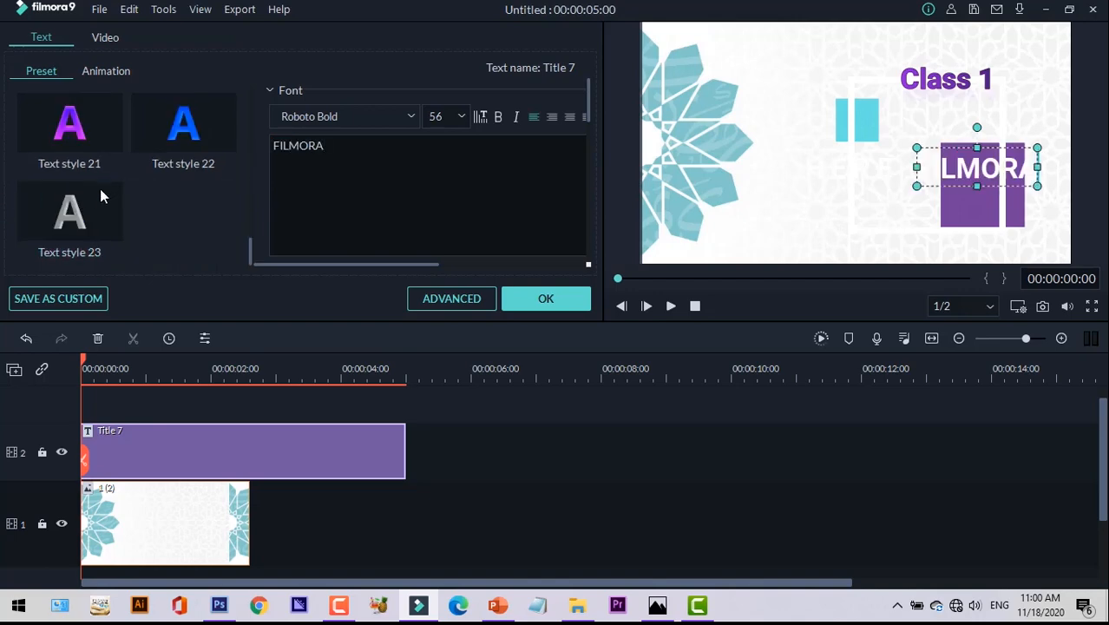
pyautogui.click(192, 149)
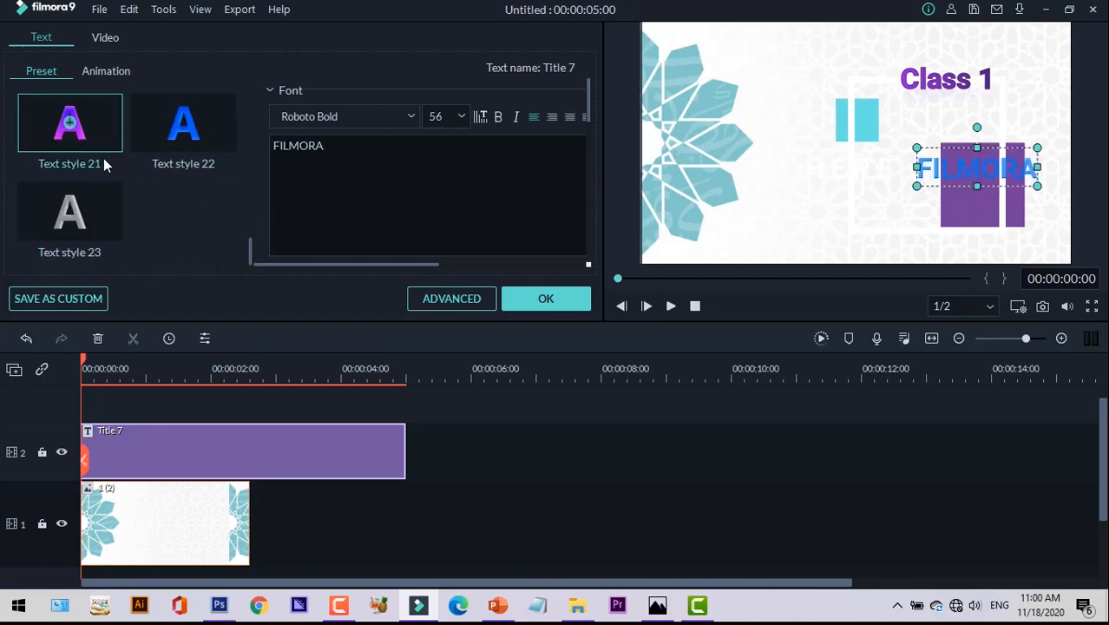
# Step: Apply the Text style 14 preset to the FILMORA text and enlarge its text box up and left to the cyan blocks
pyautogui.click(69, 211)
pyautogui.scroll(3, 174, 164)
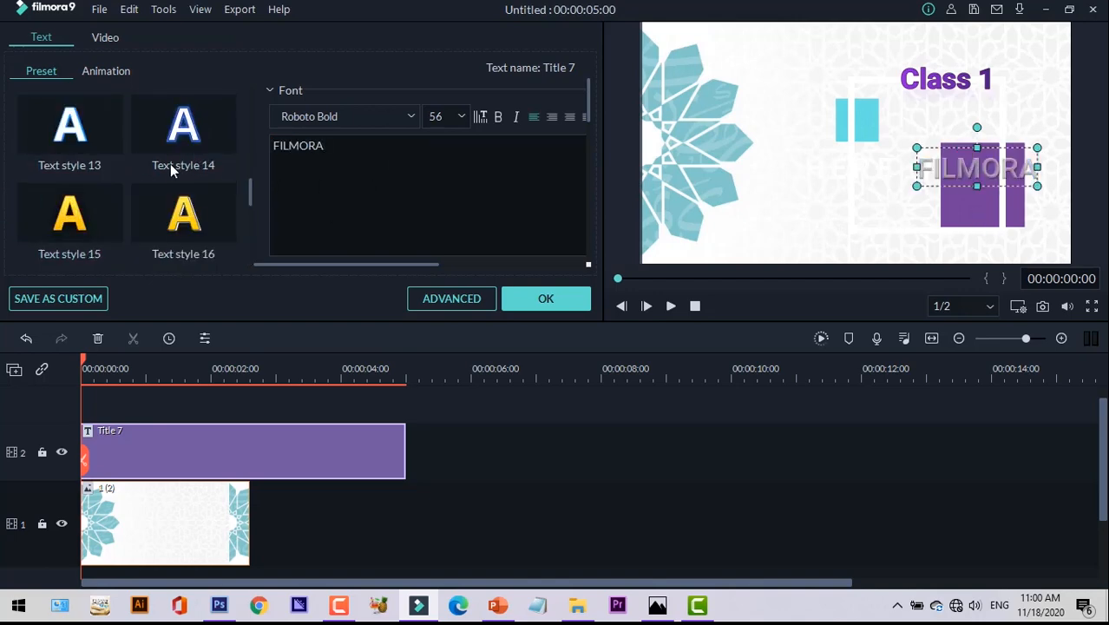
pyautogui.click(179, 123)
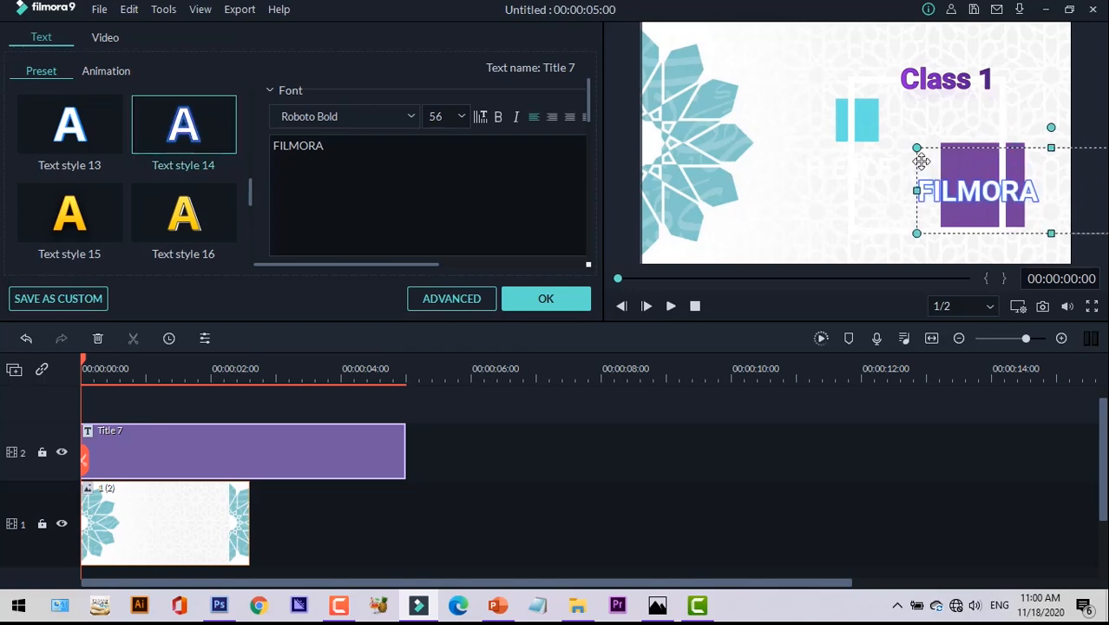
pyautogui.moveTo(916, 154); pyautogui.dragTo(831, 120)
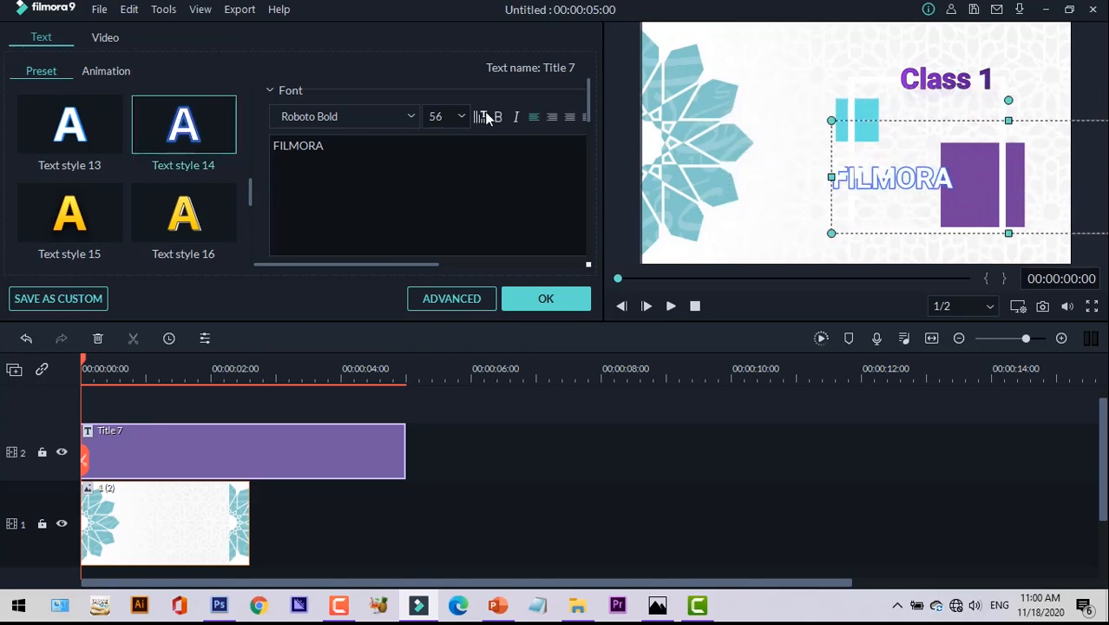
# Step: Accept the Title 7 edits and start rendering the timeline preview
pyautogui.click(462, 116)
pyautogui.scroll(-5, 439, 185)
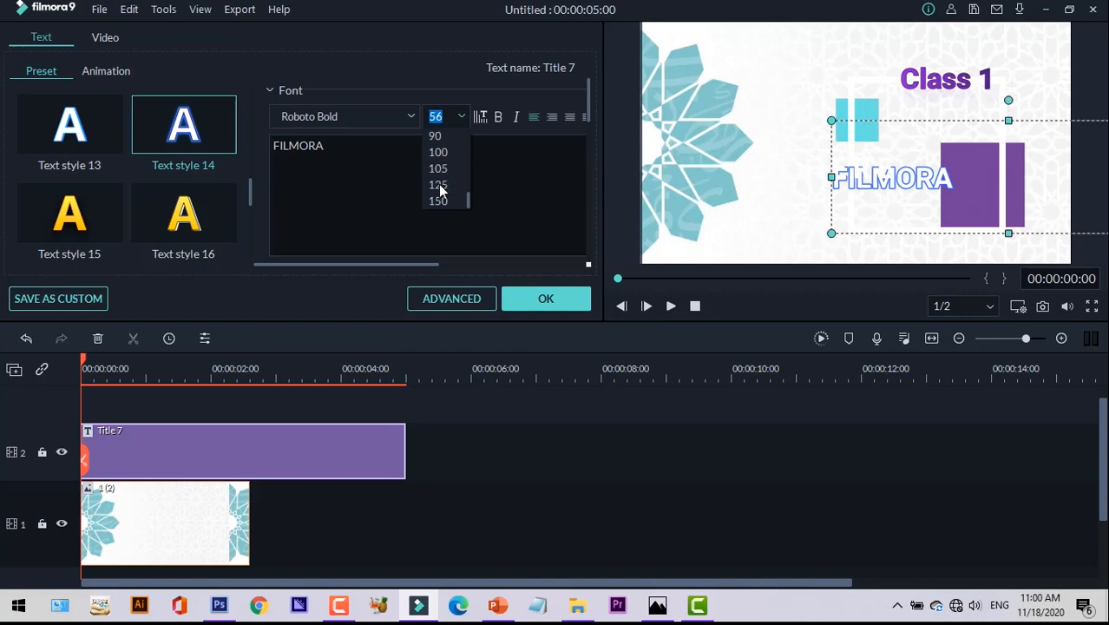
pyautogui.click(532, 248)
pyautogui.click(546, 299)
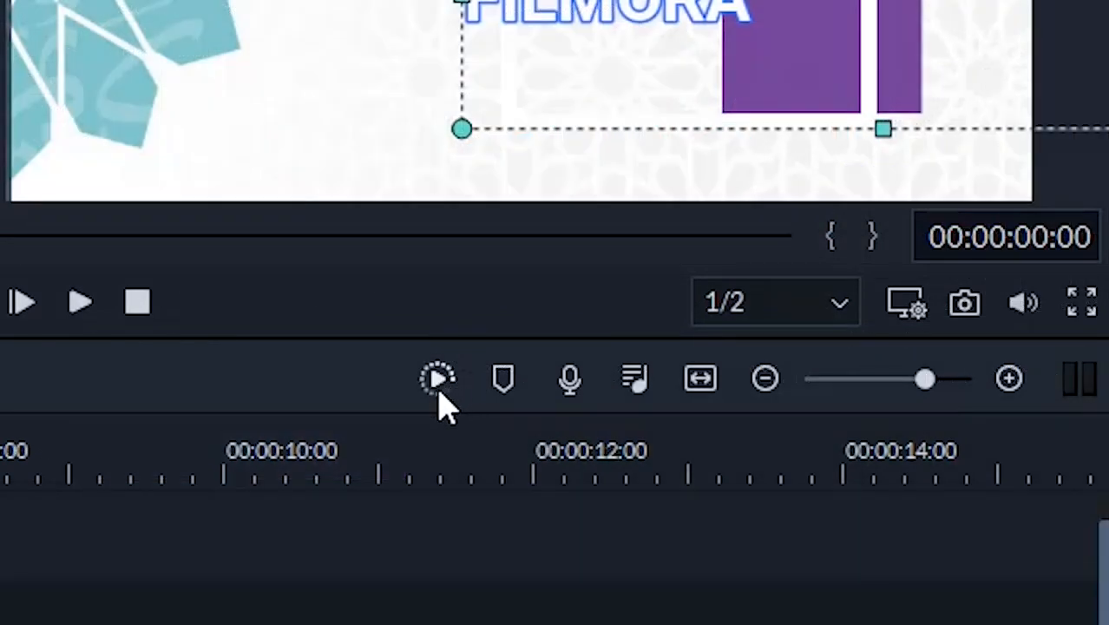
pyautogui.click(437, 381)
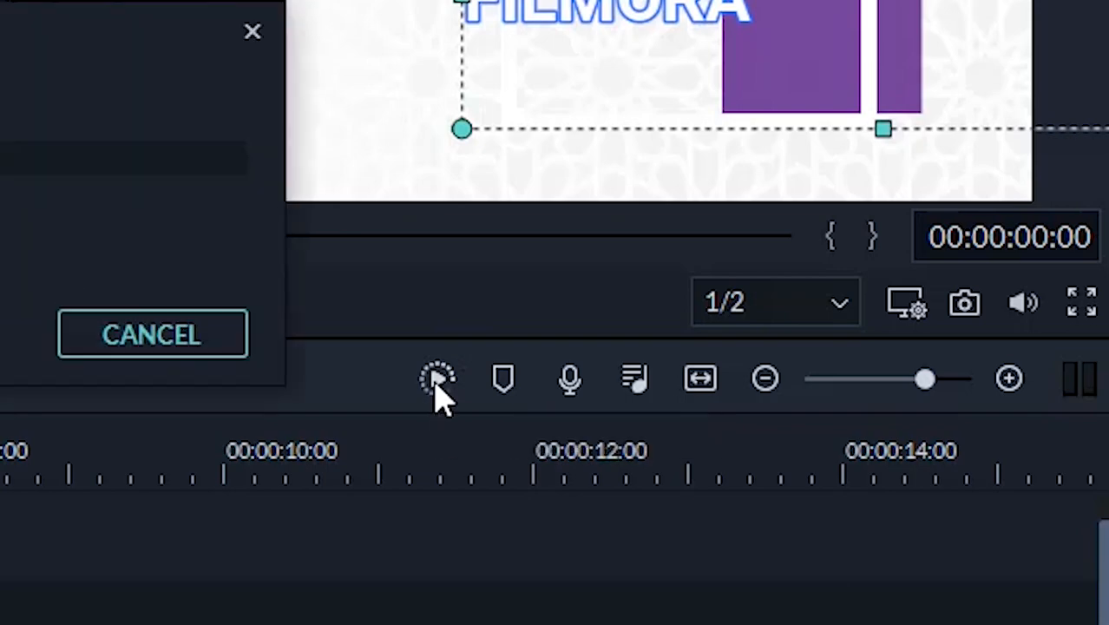